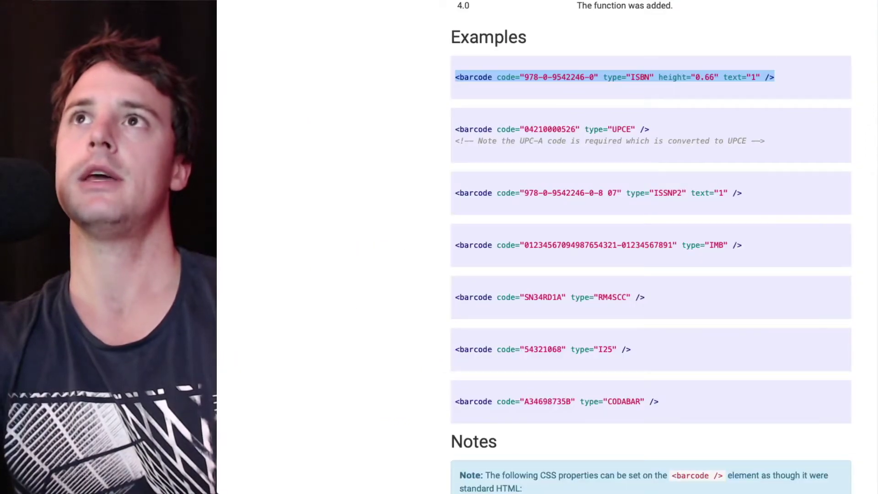
# - Open mPDF's Barcodes documentation and its barcode example file on GitHub
pyautogui.scroll(15, 394, 104)
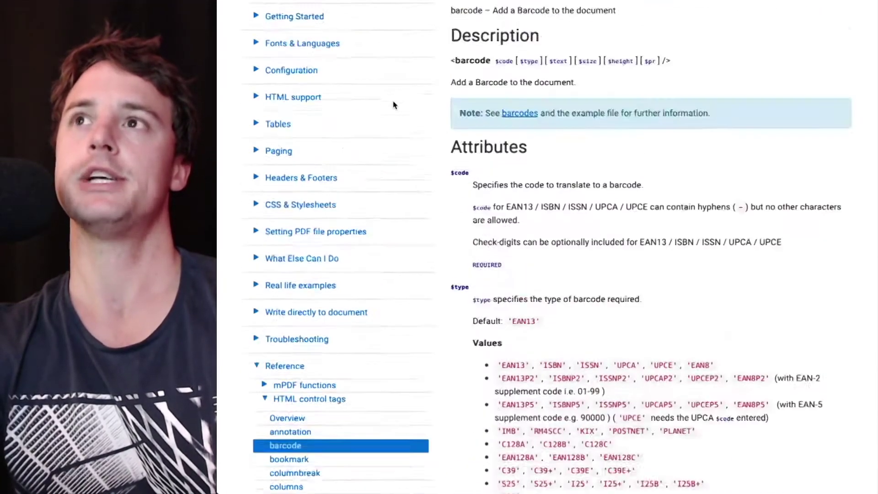
pyautogui.scroll(2, 393, 105)
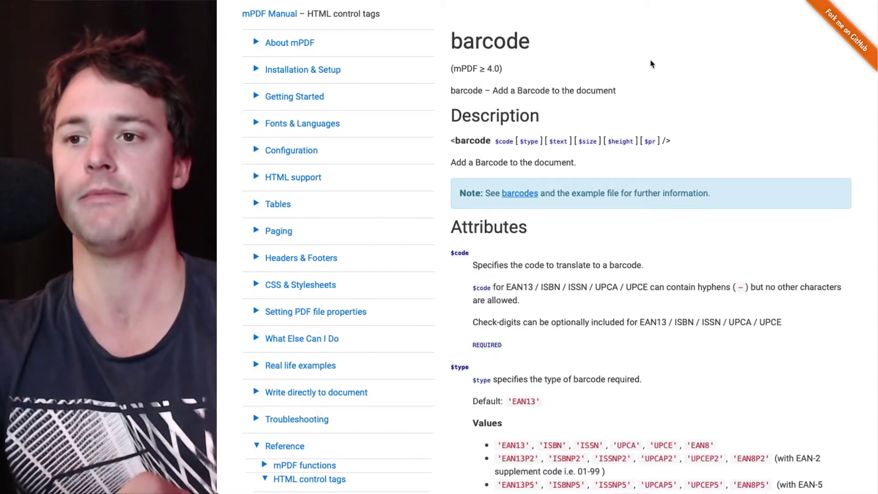
pyautogui.scroll(-4, 652, 64)
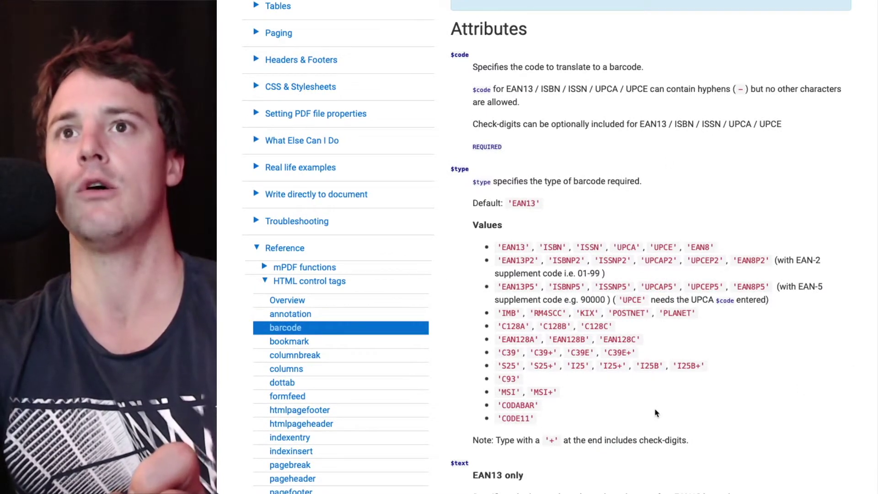
pyautogui.scroll(-2, 657, 413)
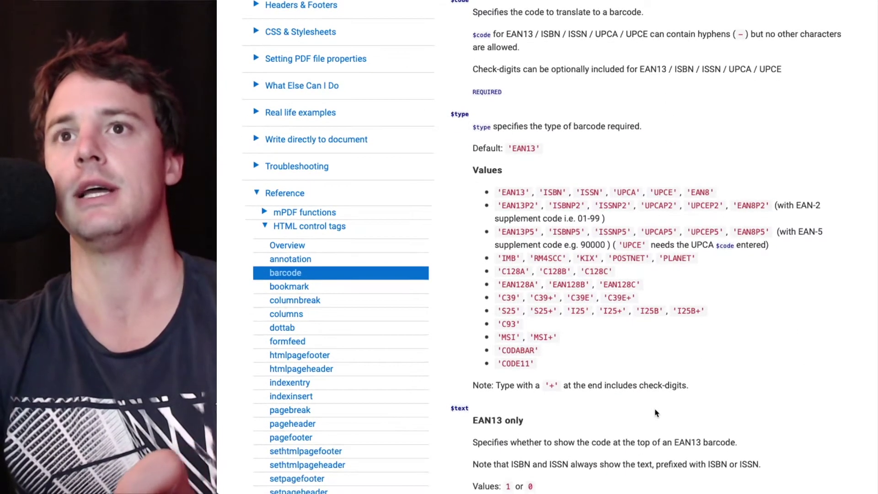
pyautogui.scroll(-1, 657, 413)
pyautogui.scroll(-5, 656, 413)
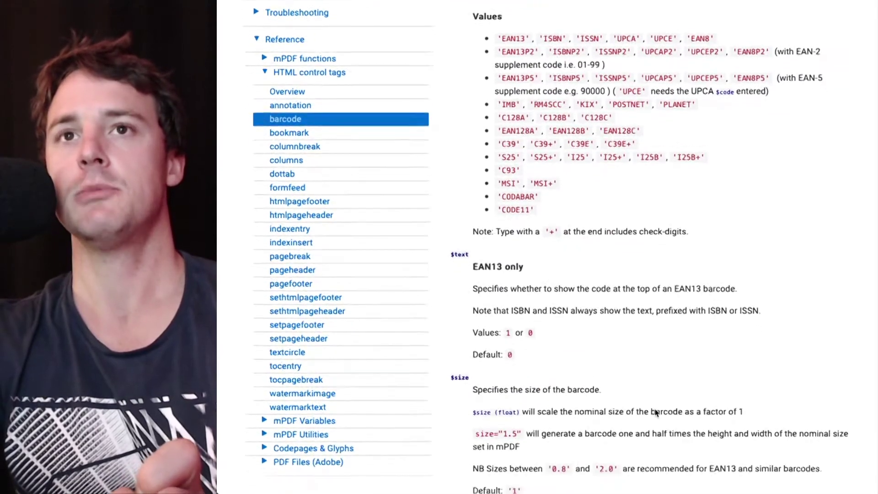
pyautogui.scroll(-2, 656, 413)
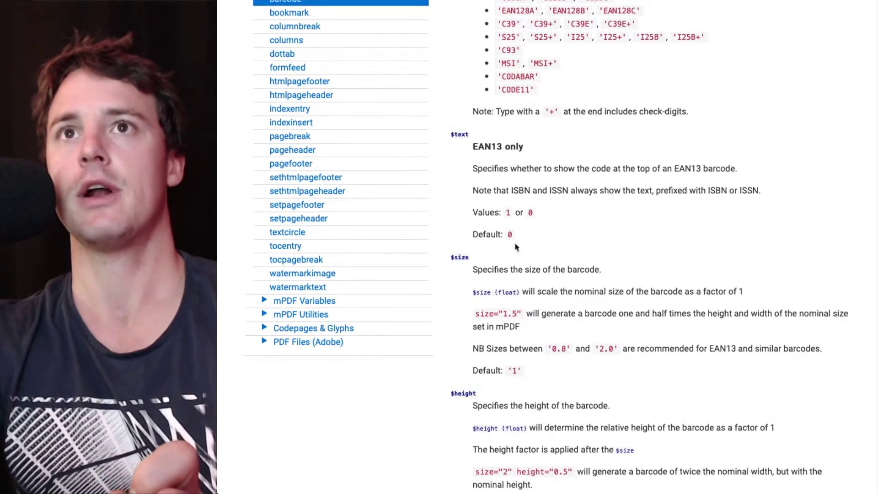
pyautogui.scroll(-8, 777, 171)
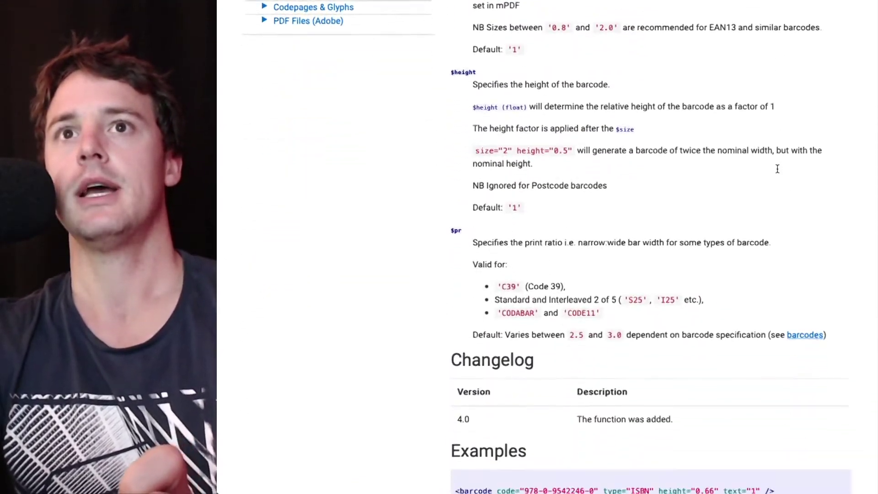
pyautogui.scroll(-4, 778, 170)
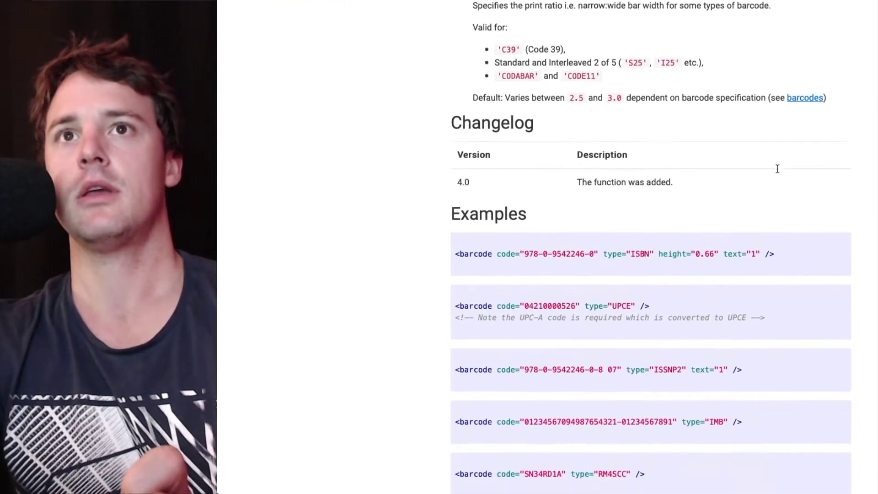
pyautogui.scroll(-3, 779, 172)
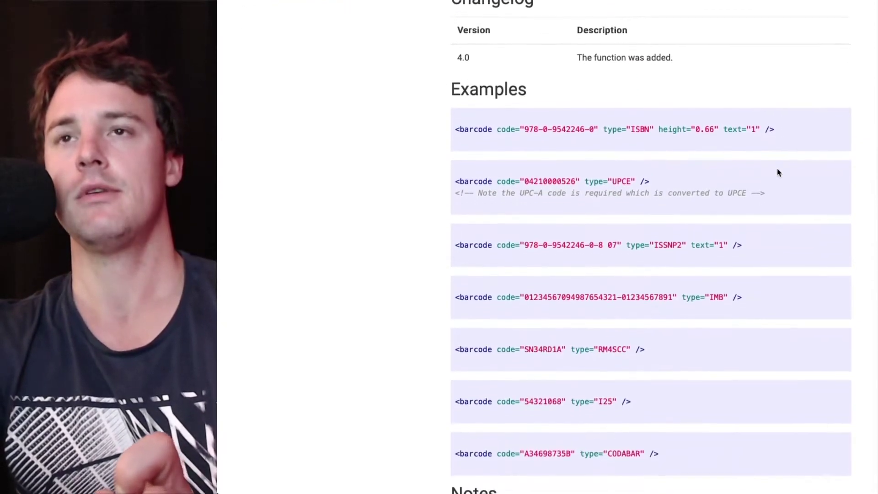
pyautogui.scroll(-1, 779, 172)
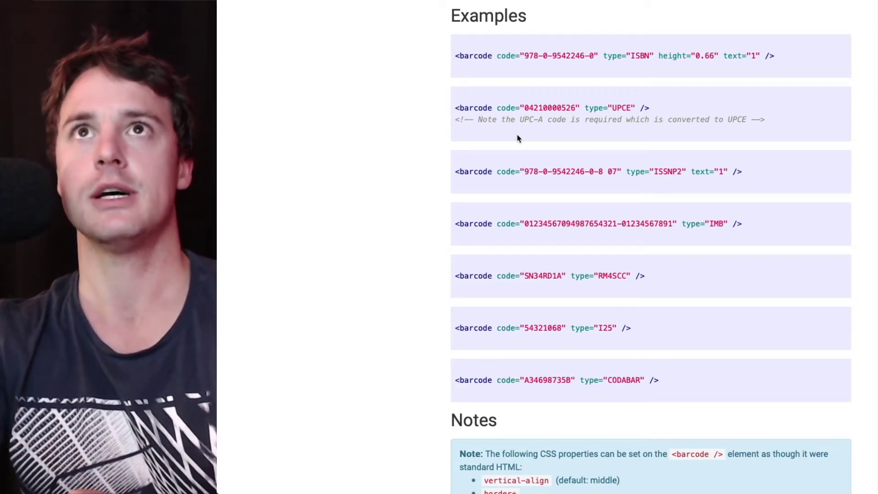
pyautogui.scroll(15, 569, 75)
pyautogui.scroll(10, 538, 76)
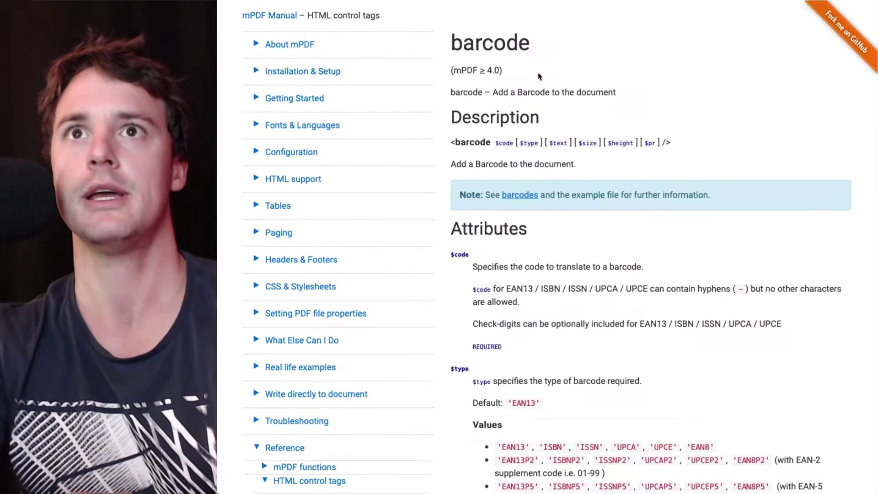
pyautogui.click(524, 195)
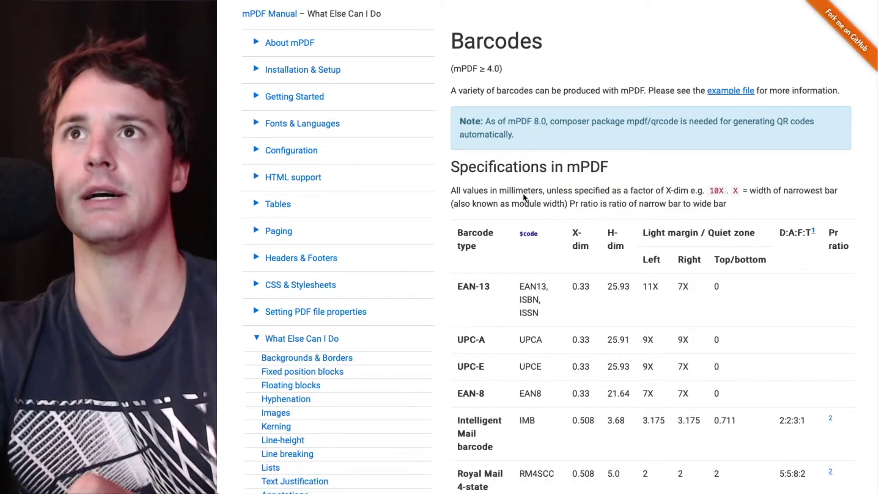
pyautogui.click(734, 91)
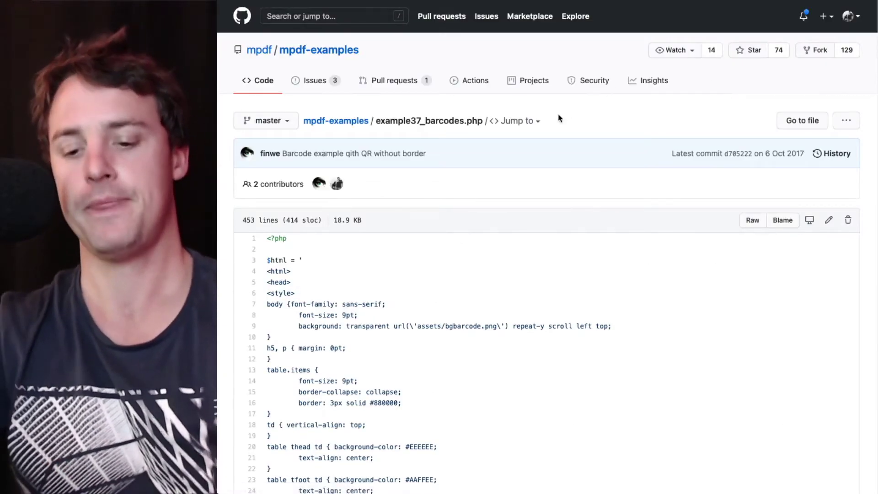
# - Search the file for 'qr' and find the QR barcode tag on line 377
pyautogui.press('super+f')
pyautogui.write('bar')
pyautogui.press('BackSpace')
pyautogui.write('qr')
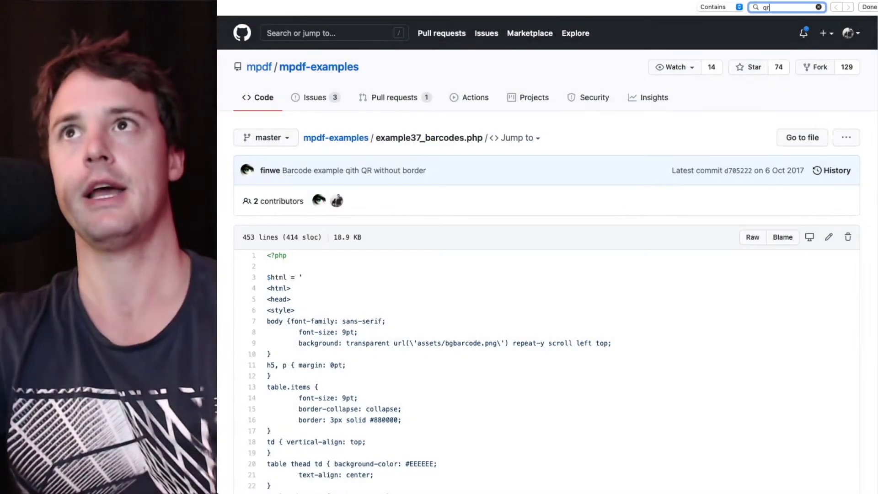
pyautogui.press('Return')
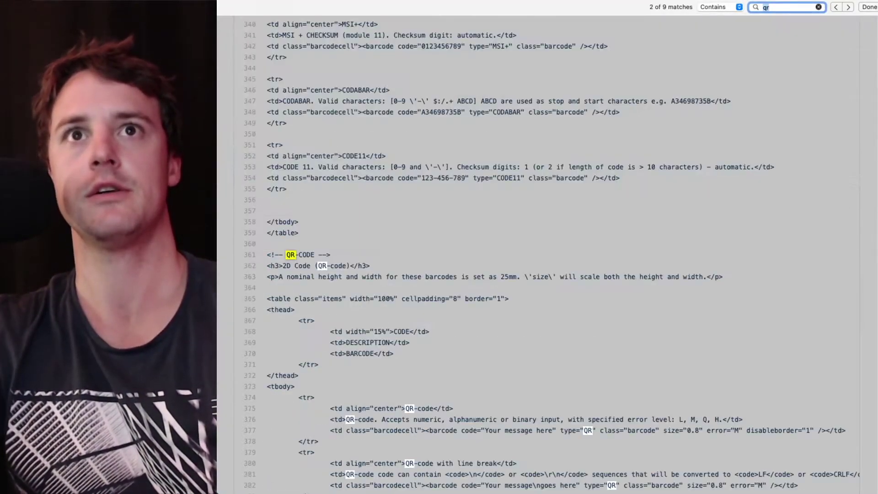
pyautogui.press('Return')
pyautogui.press('Return')
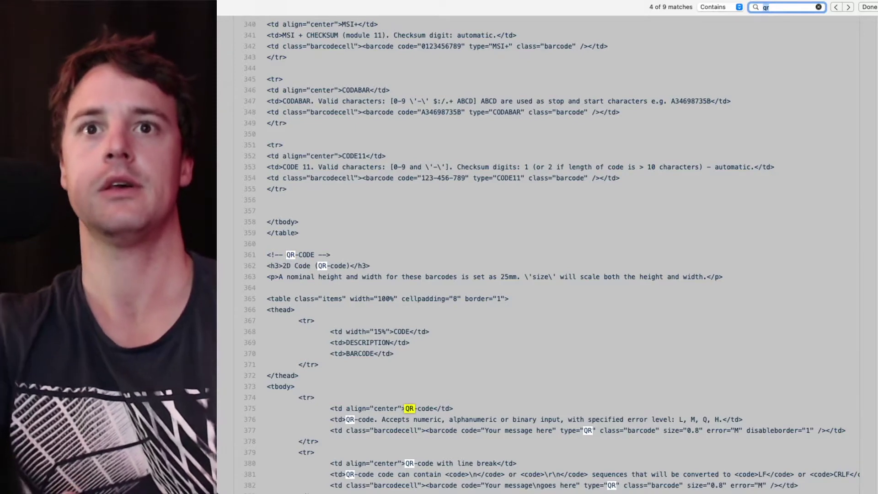
pyautogui.scroll(-5, 446, 178)
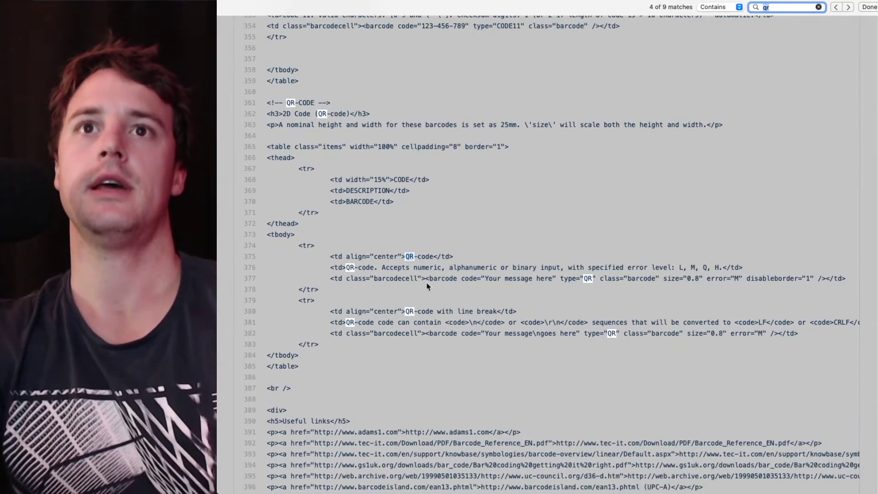
pyautogui.moveTo(426, 279); pyautogui.dragTo(688, 275)
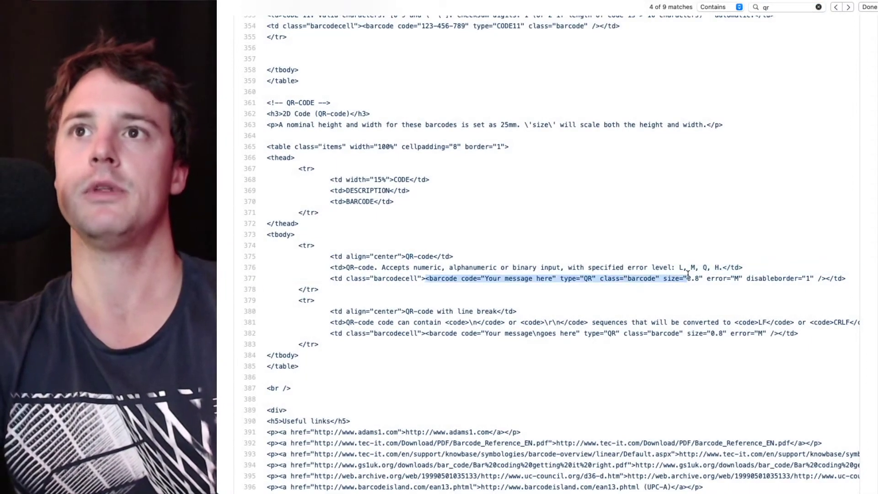
pyautogui.click(487, 276)
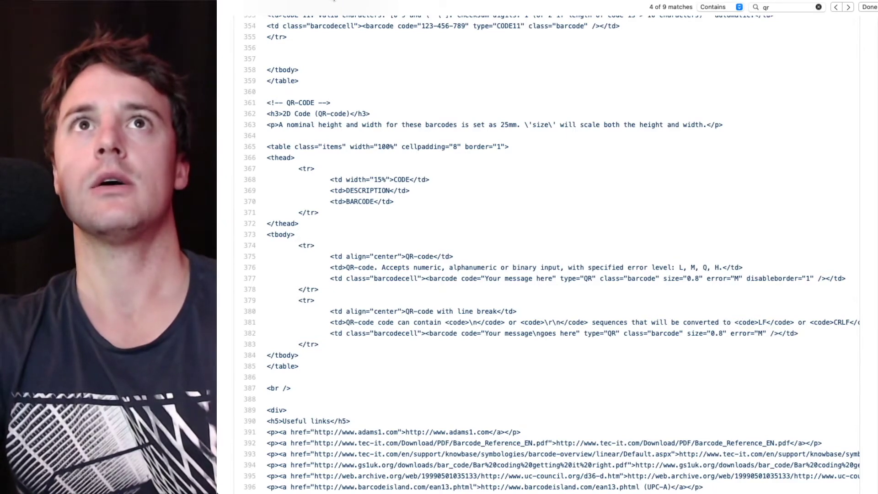
# - Add an HTML field at the top of the form, labelled 'Barcodes'
pyautogui.click(334, 1)
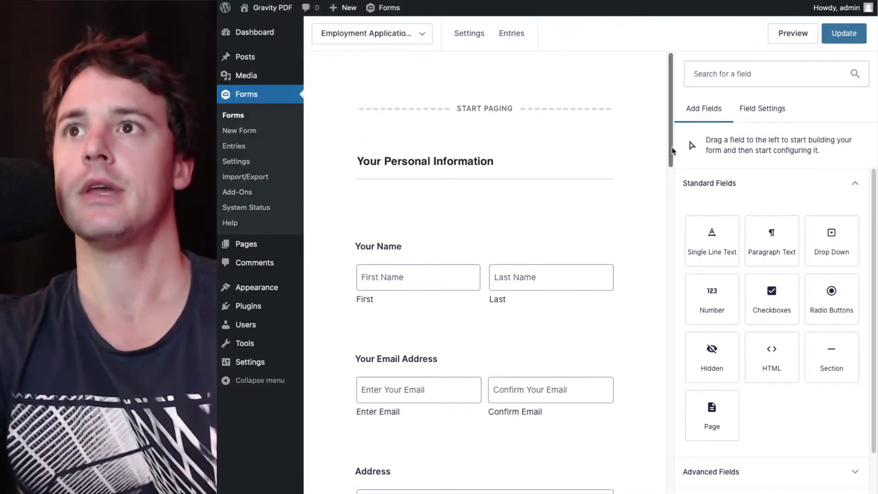
pyautogui.moveTo(766, 361); pyautogui.dragTo(498, 151)
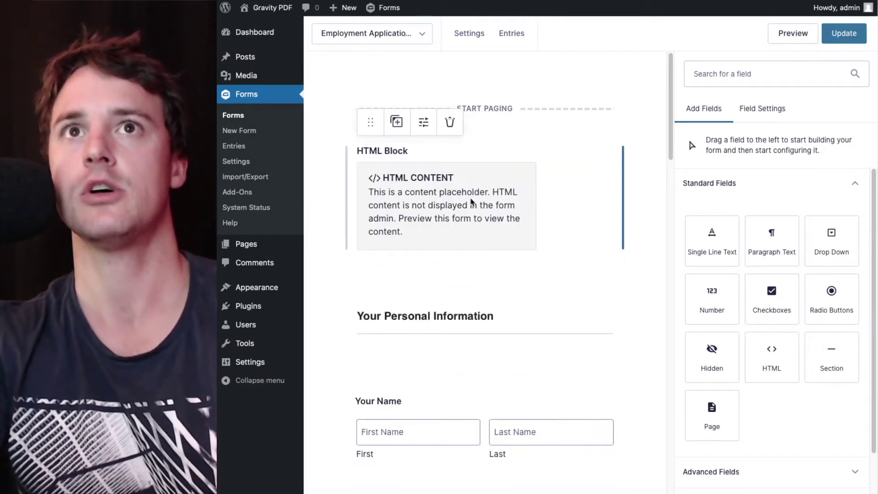
pyautogui.moveTo(736, 240); pyautogui.dragTo(628, 244)
pyautogui.write('Barcodes')
pyautogui.moveTo(718, 265)
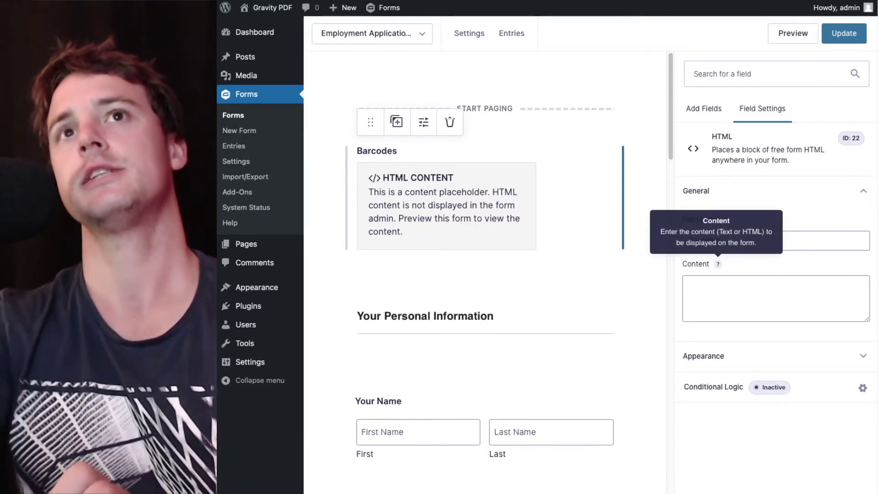
pyautogui.click(647, 285)
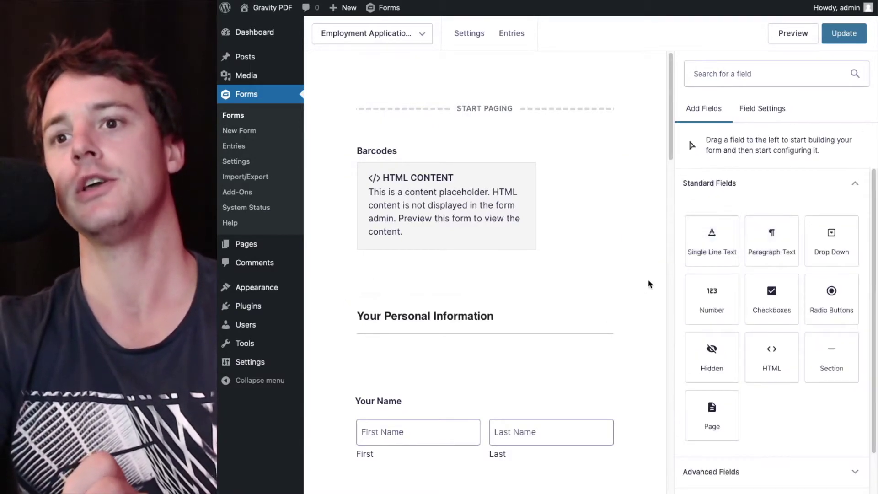
pyautogui.click(475, 193)
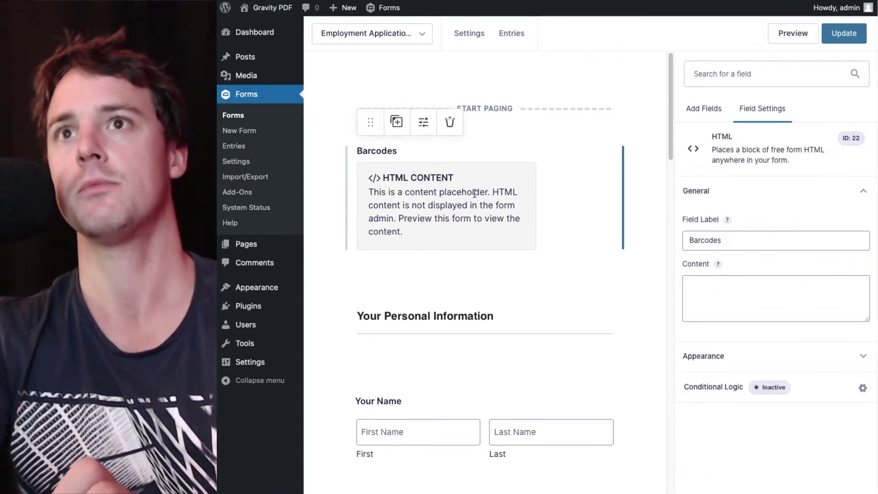
# - Enter gf_hidden as the Barcodes field's Custom CSS Class in Appearance
pyautogui.click(719, 357)
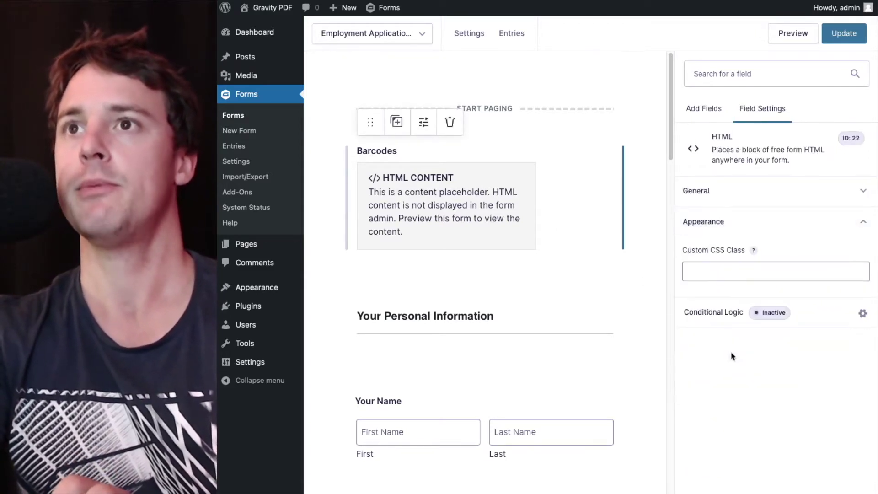
pyautogui.click(752, 277)
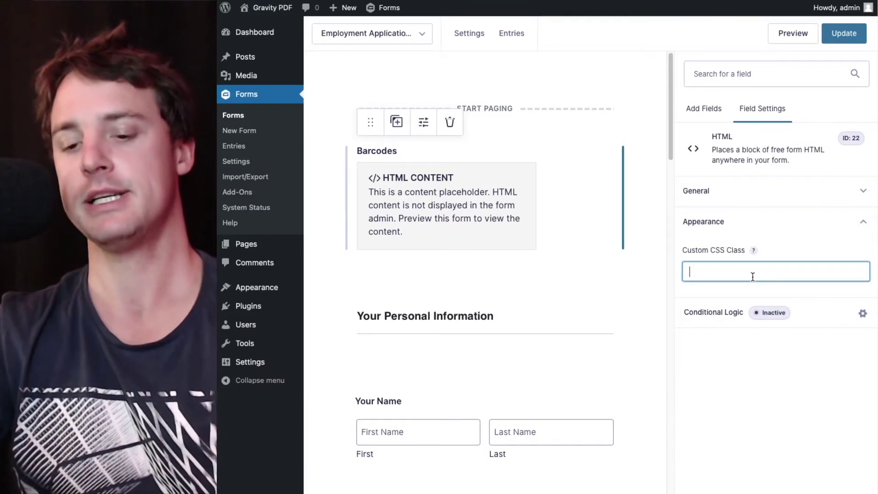
pyautogui.write('gf_hidden')
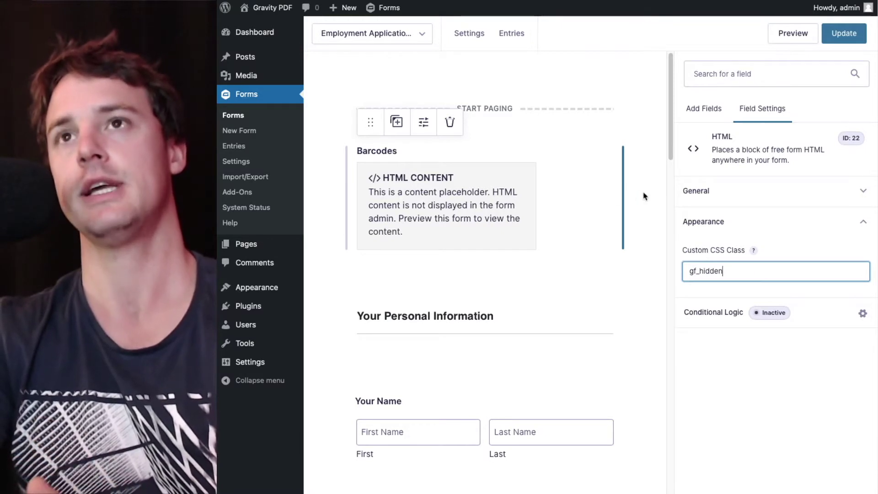
pyautogui.click(645, 196)
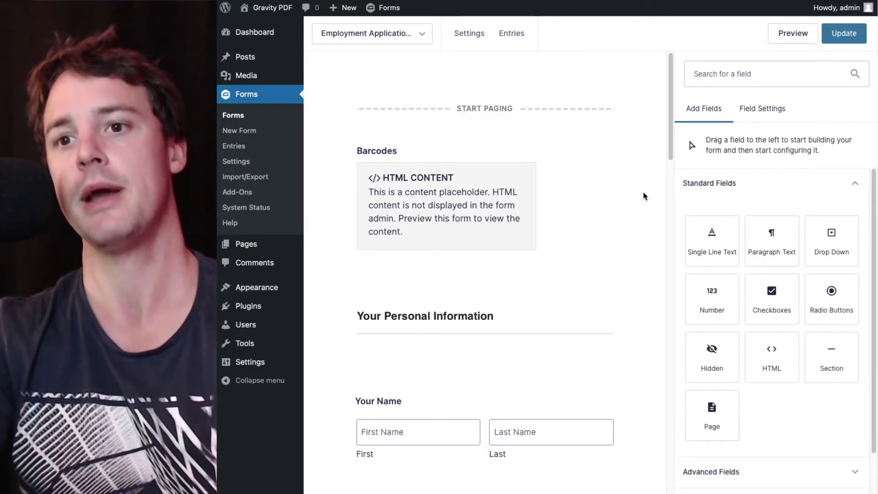
pyautogui.click(479, 197)
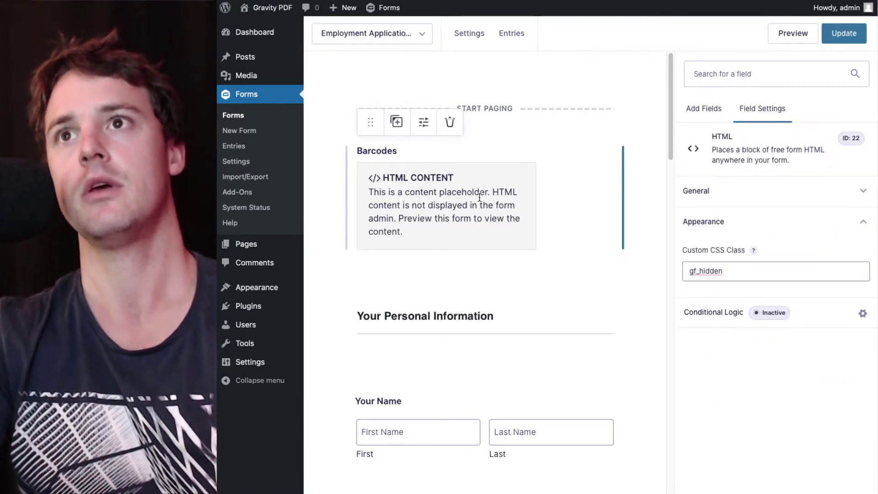
# - Paste the barcode tag from line 331 into the Barcodes content as a <p> paragraph
pyautogui.click(769, 190)
pyautogui.click(733, 286)
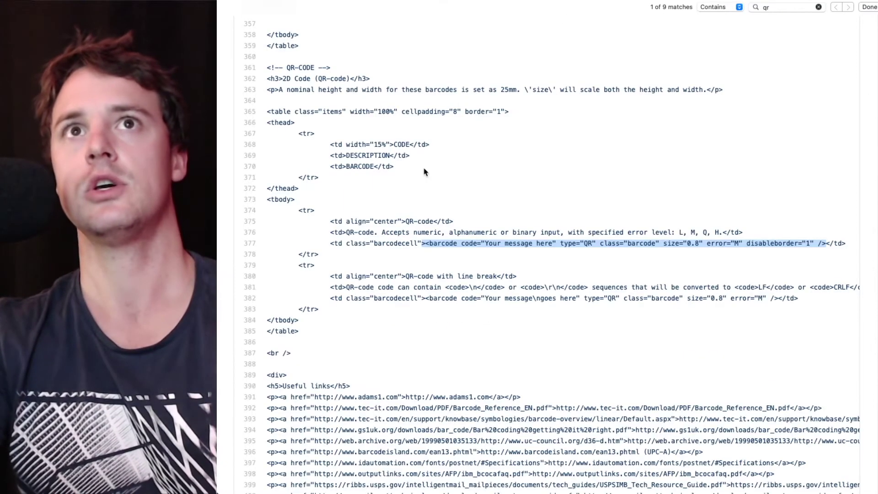
pyautogui.scroll(10, 424, 171)
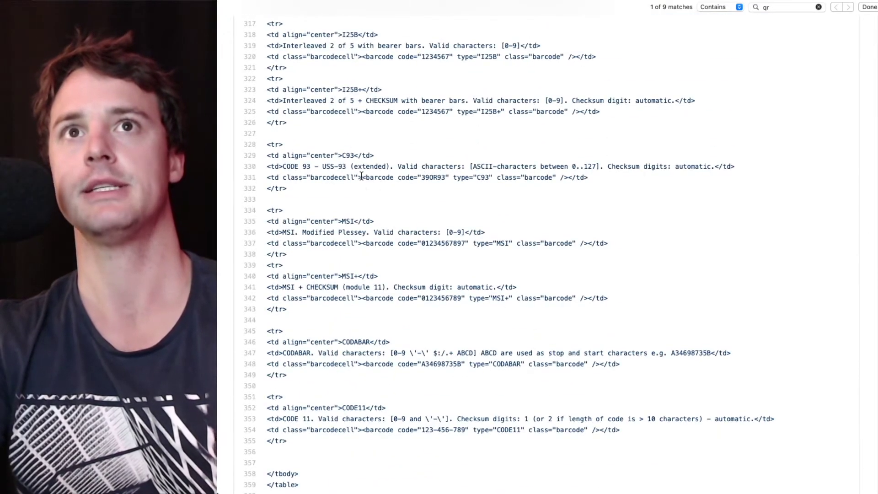
pyautogui.moveTo(362, 176); pyautogui.dragTo(568, 179)
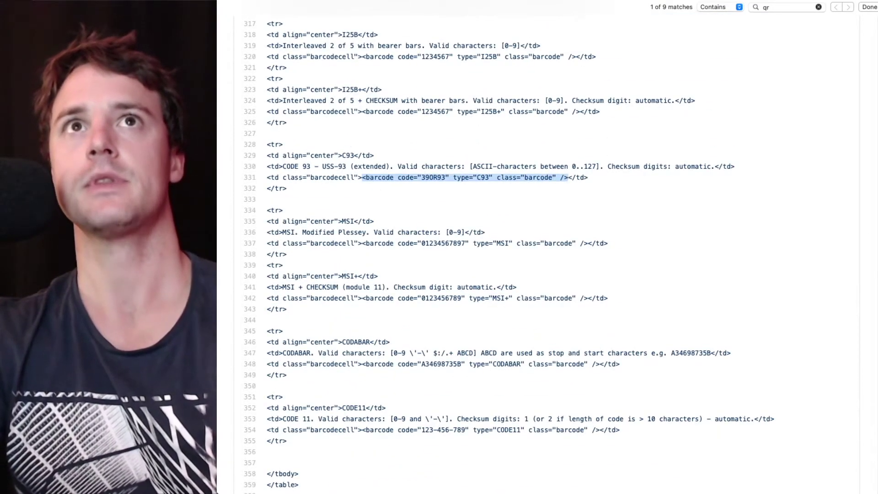
pyautogui.press('super+Tab')
pyautogui.write('<p>')
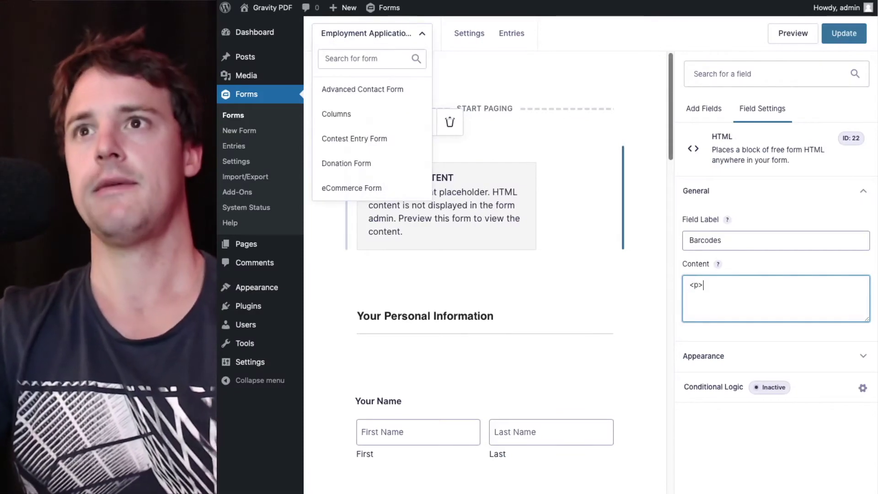
pyautogui.write('<barcode code="39OR93" type="C93" class="barcode" />')
pyautogui.write('</p>')
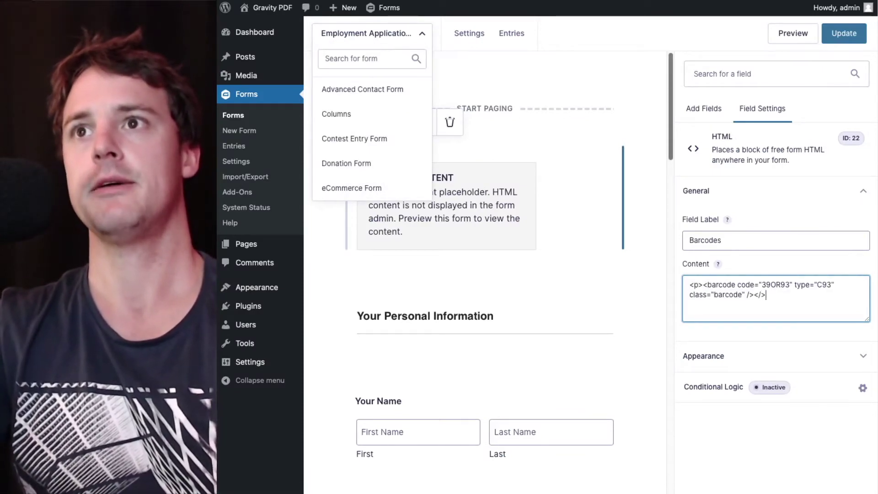
pyautogui.press('Return')
pyautogui.press('Return')
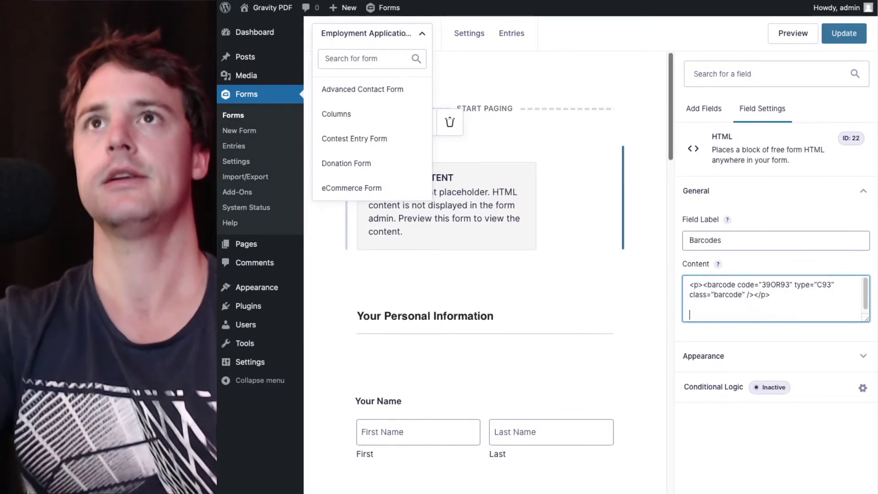
# - Add the C39 barcode tag from line 279 as a new paragraph
pyautogui.press('super+Tab')
pyautogui.scroll(5, 412, 125)
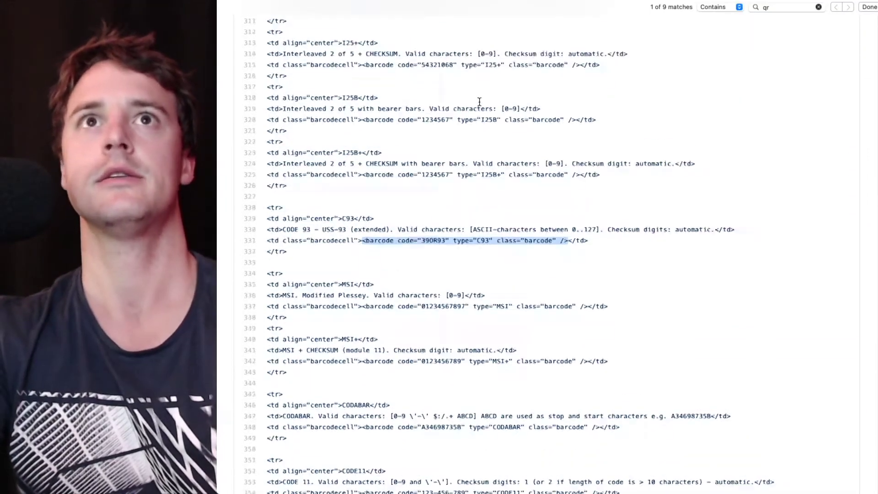
pyautogui.scroll(10, 372, 141)
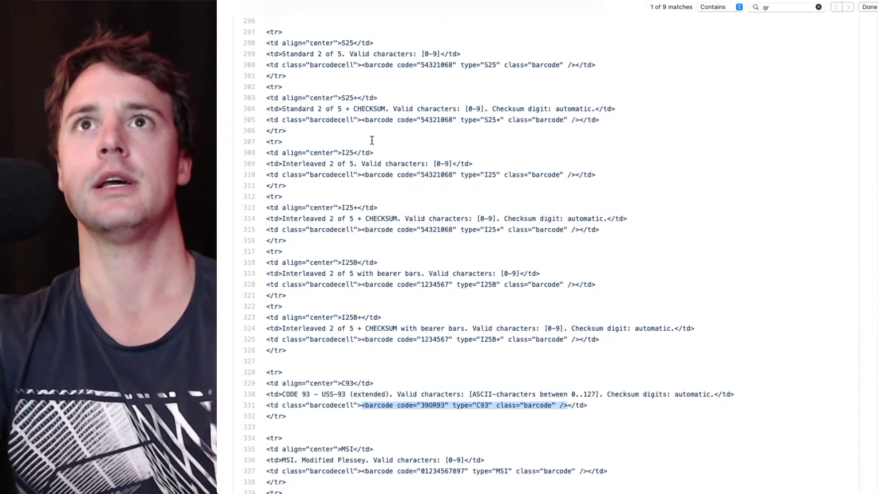
pyautogui.scroll(1, 373, 143)
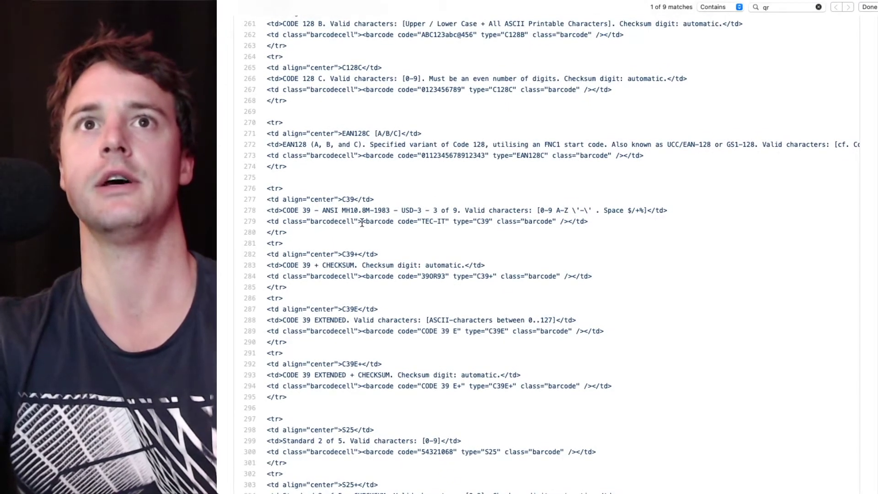
pyautogui.moveTo(362, 223); pyautogui.dragTo(566, 224)
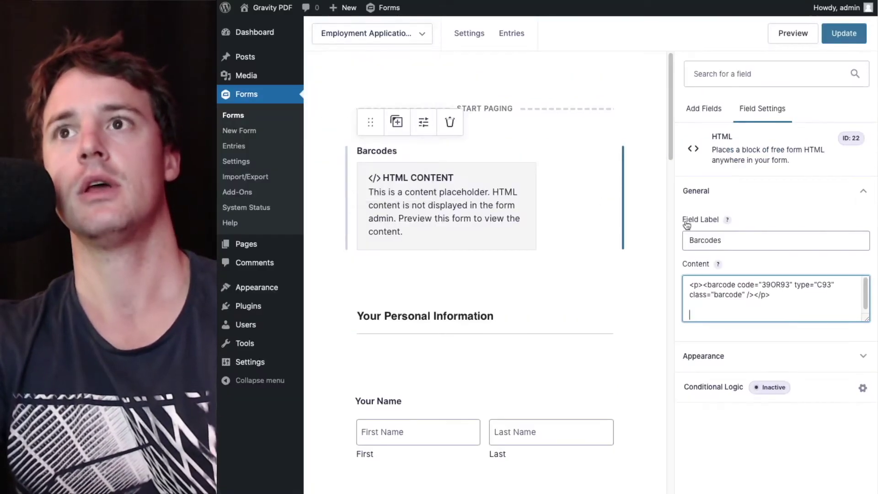
pyautogui.click(713, 309)
pyautogui.press('Return')
pyautogui.press('Return')
pyautogui.write('<p>')
pyautogui.write('<barcode code="TEC-IT" type="C39" class="barcode" />')
pyautogui.write('</')
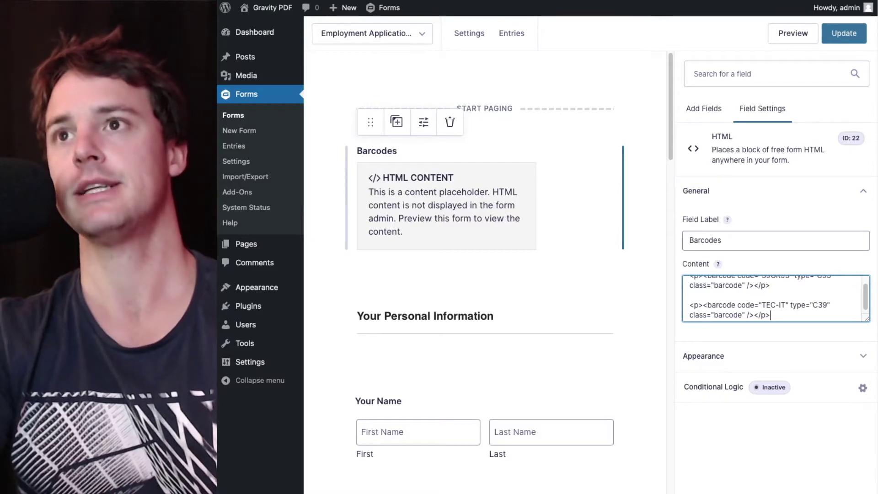
# - Add the CODE 128 A barcode tag from line 257 to the content
pyautogui.press('super+Tab')
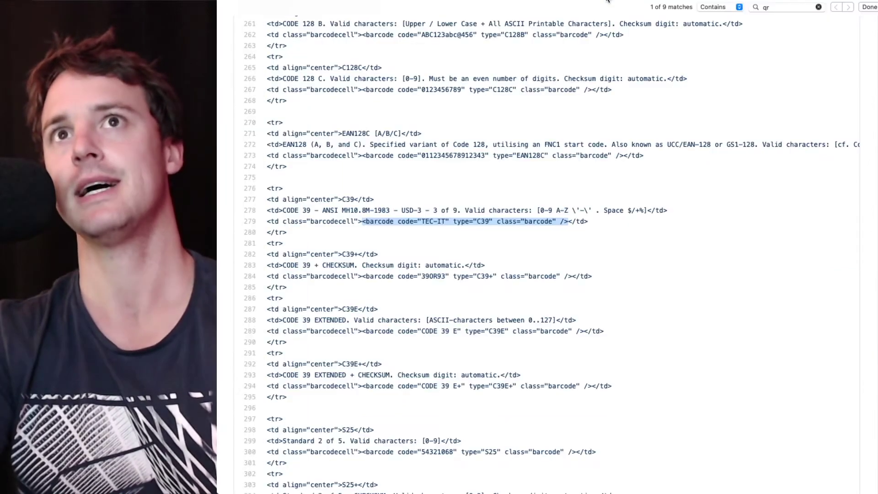
pyautogui.scroll(10, 430, 186)
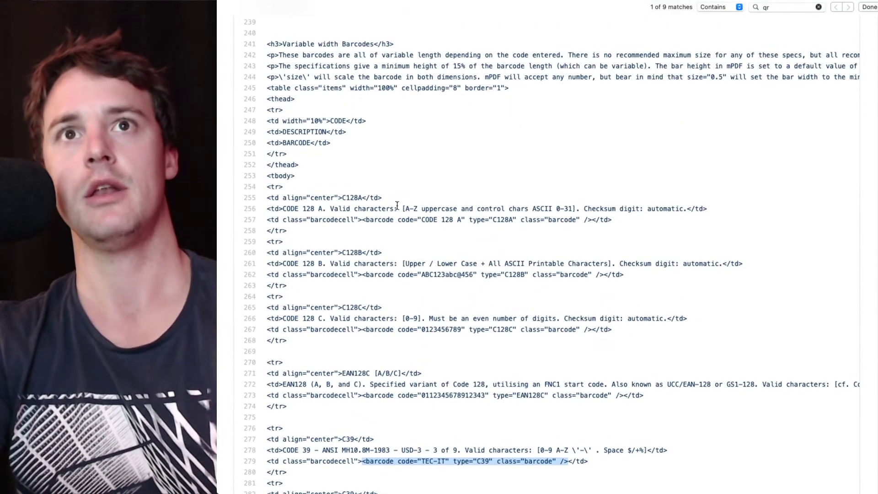
pyautogui.scroll(1, 391, 210)
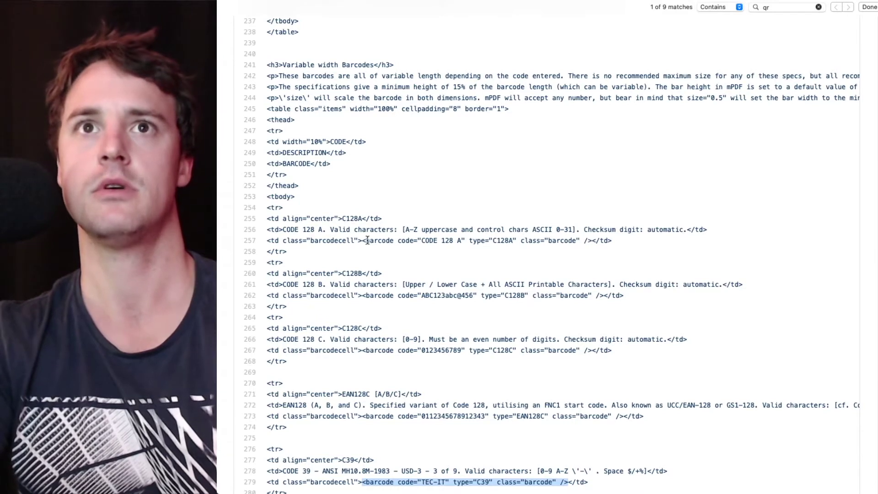
pyautogui.moveTo(364, 241); pyautogui.dragTo(589, 240)
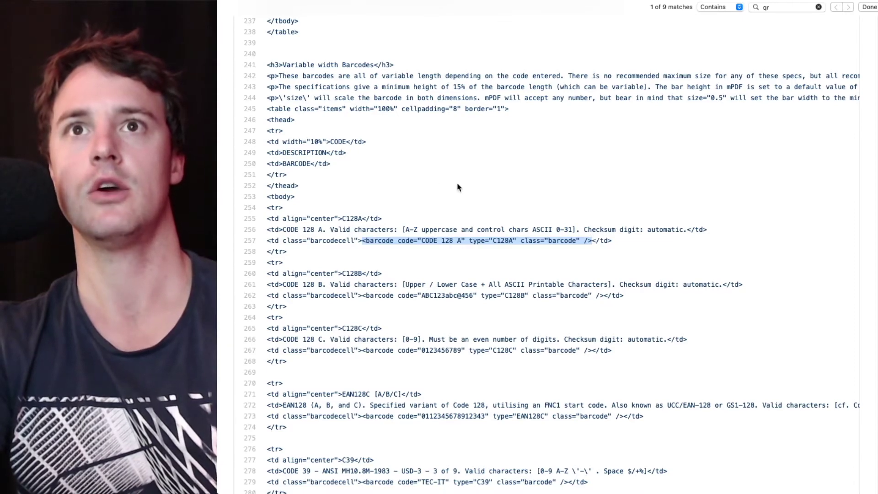
pyautogui.press('super+Tab')
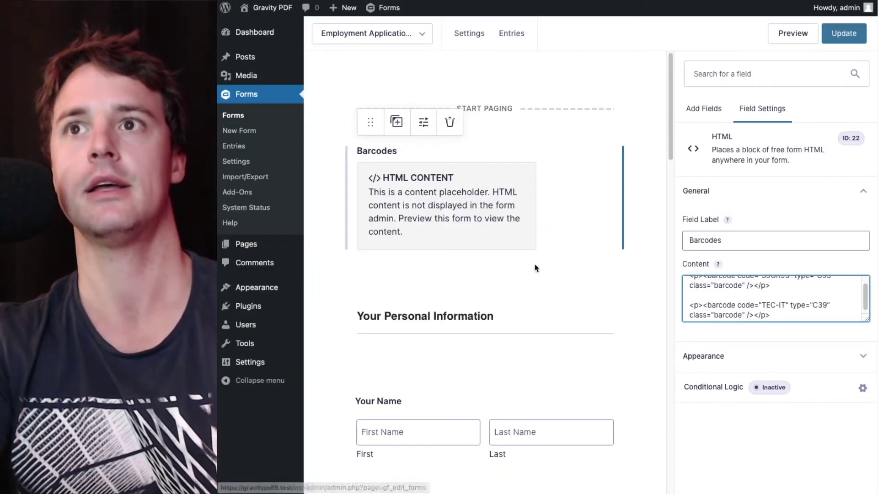
pyautogui.write('<p>')
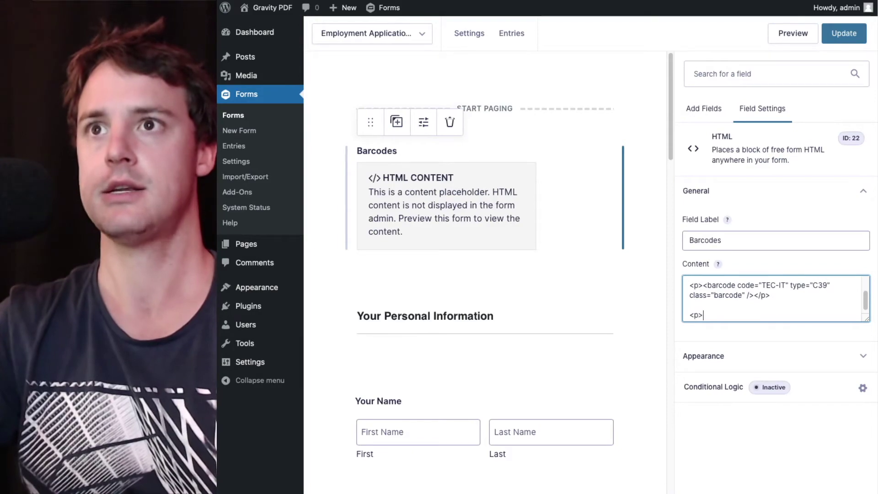
pyautogui.write('<barcode code="CODE 128 A" type="C128A" class="barcode" /></p>')
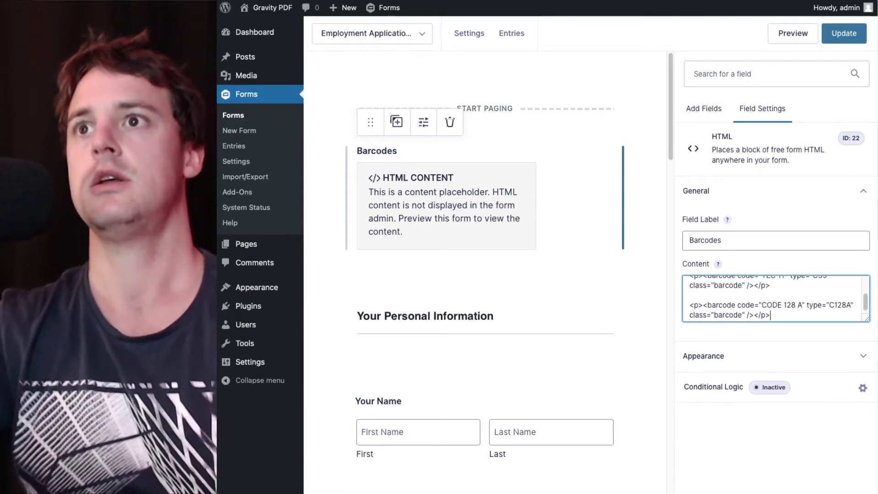
# - Add the QR code tag from line 377 as a final <p> paragraph
pyautogui.press('super+Tab')
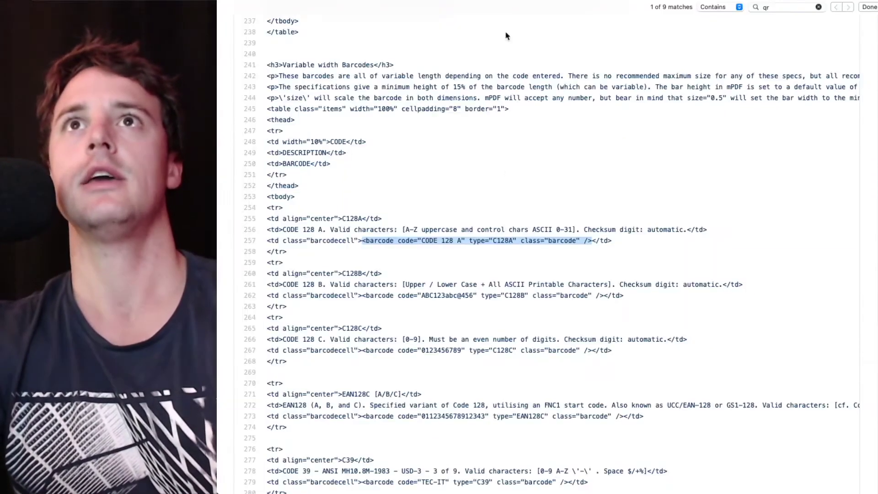
pyautogui.scroll(5, 507, 172)
pyautogui.scroll(-10, 507, 173)
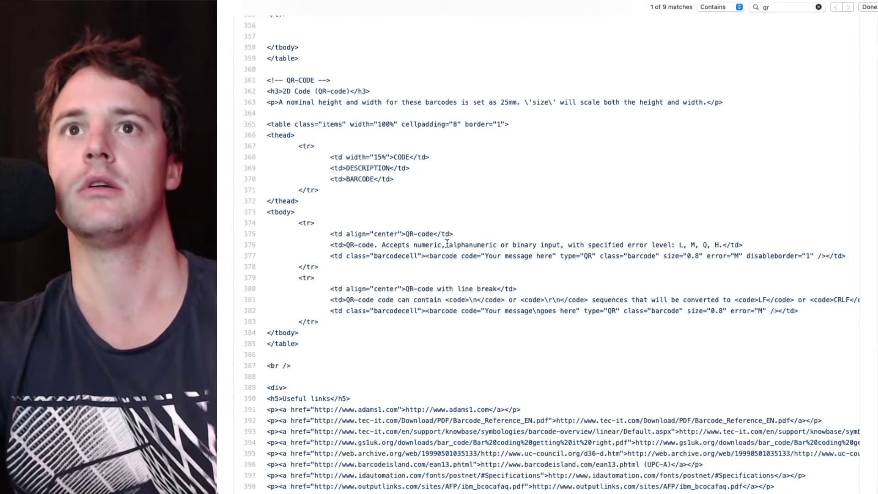
pyautogui.moveTo(424, 257); pyautogui.dragTo(817, 258)
pyautogui.press('super+Tab')
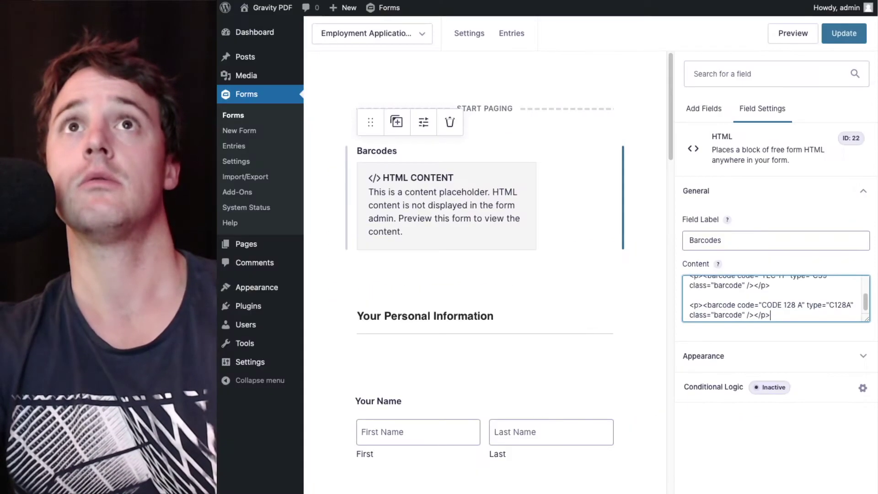
pyautogui.press('Return')
pyautogui.press('Return')
pyautogui.write('<p>')
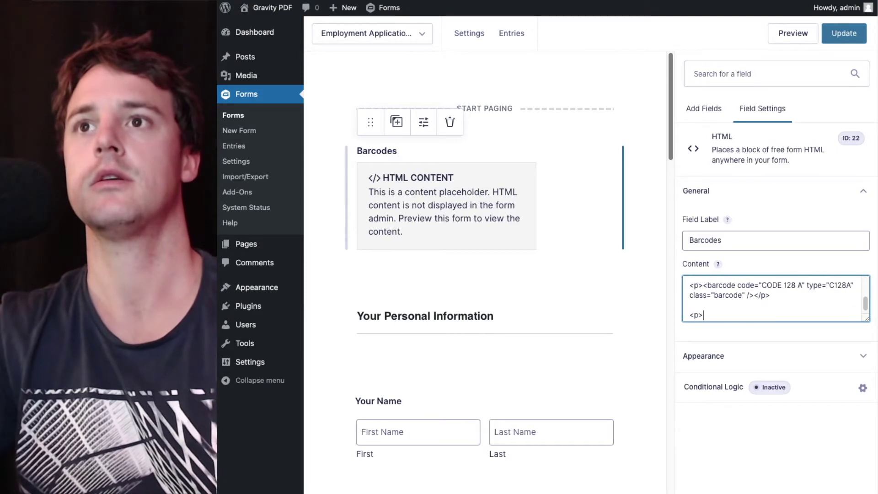
pyautogui.write('<barcode code="Your message here" type="QR" class="barcode" size="0.8" error="M" disableborder="1" />')
pyautogui.write('<')
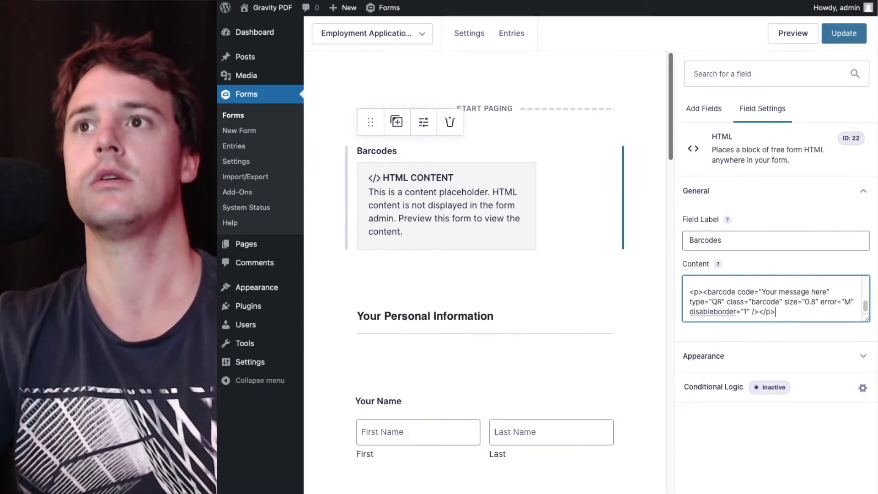
pyautogui.write('/p>')
# - Save the form and open the Resume PDF's settings for editing
pyautogui.click(838, 35)
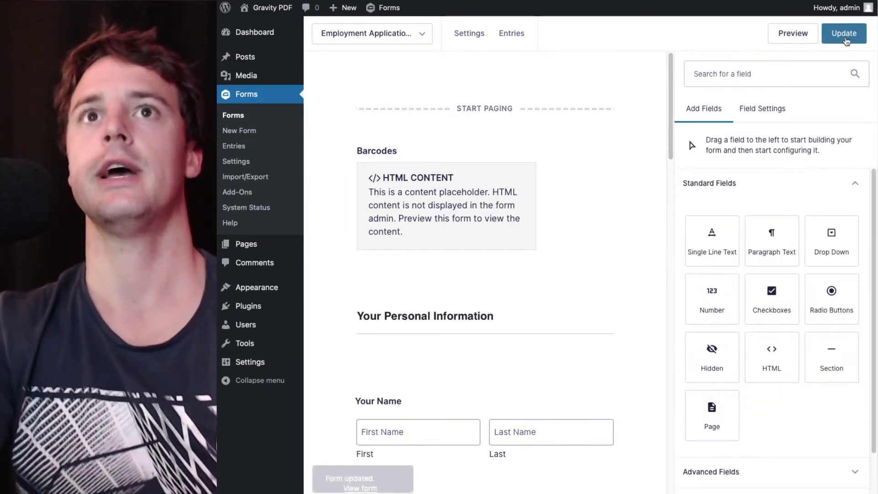
pyautogui.moveTo(472, 43)
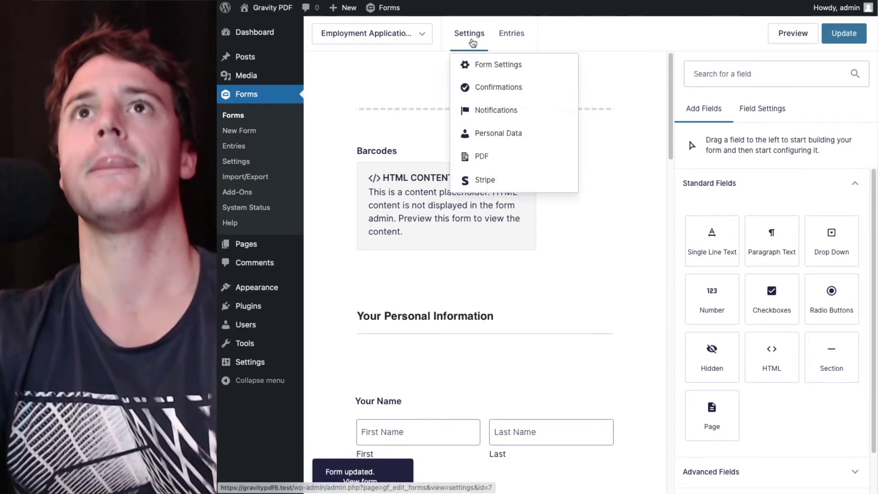
pyautogui.click(478, 160)
pyautogui.moveTo(514, 230)
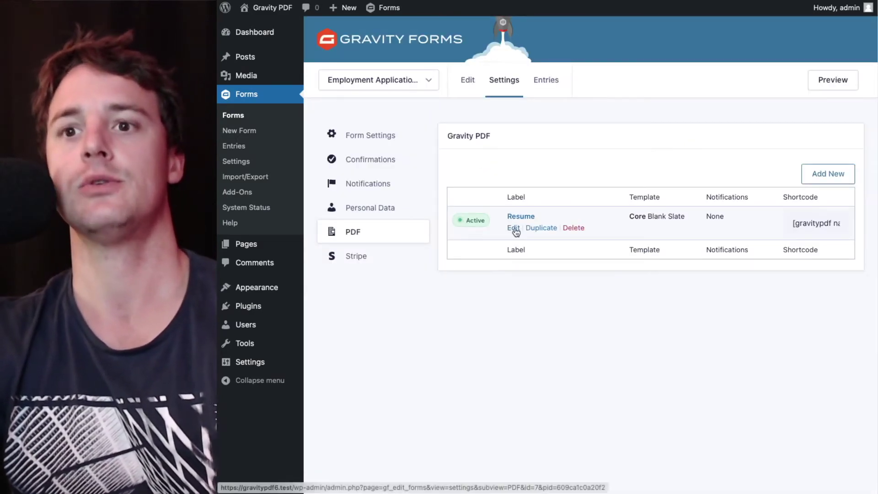
pyautogui.click(513, 228)
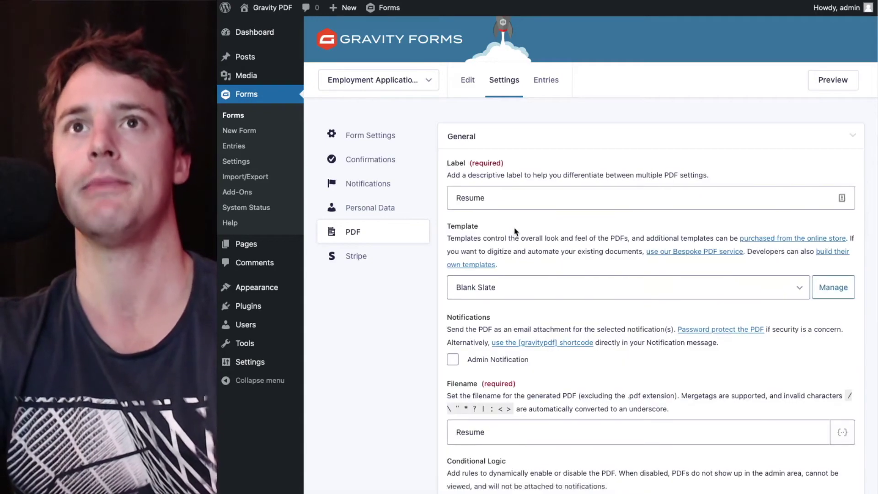
# - Turn on Show HTML Fields in the Template section and update the PDF
pyautogui.scroll(-7, 514, 231)
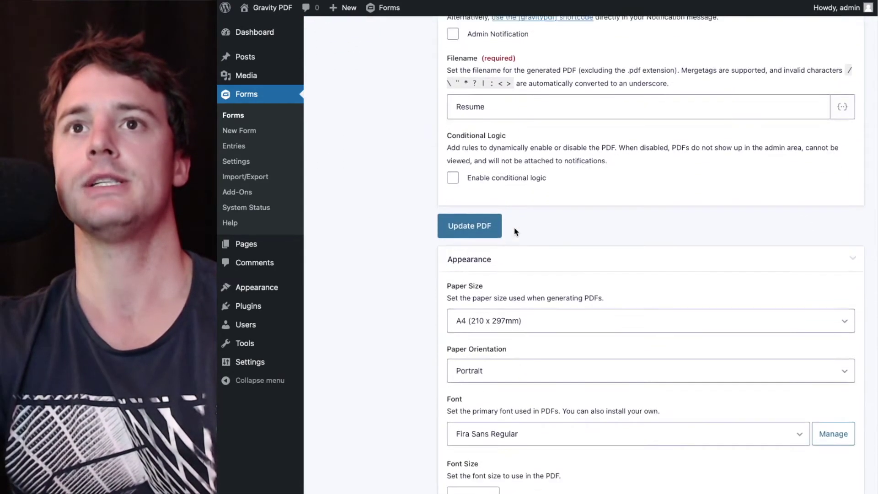
pyautogui.scroll(-11, 515, 231)
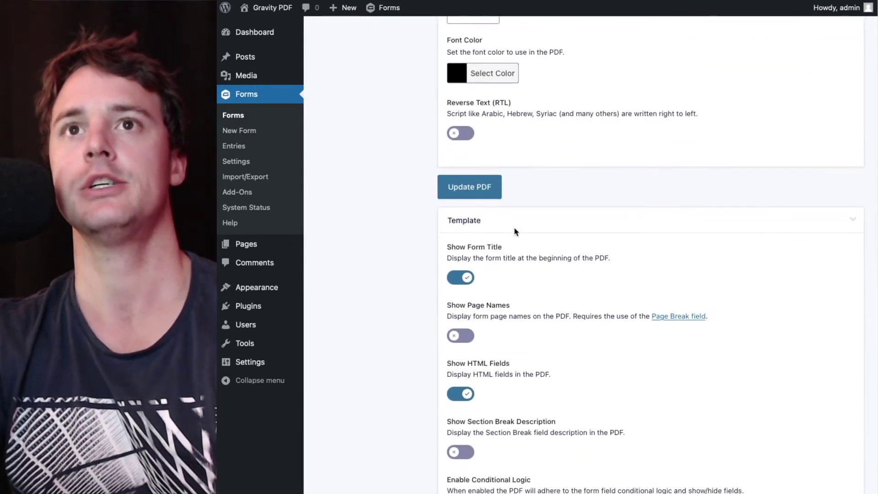
pyautogui.scroll(-1, 439, 328)
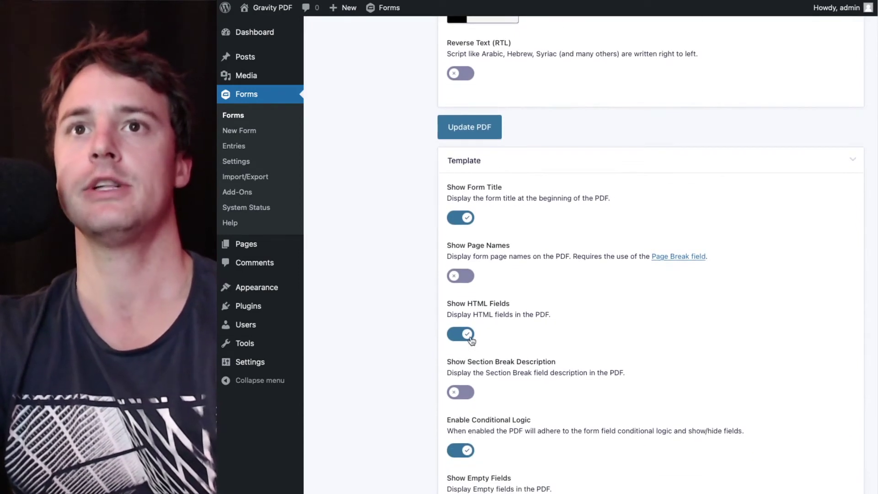
pyautogui.click(470, 339)
pyautogui.click(468, 339)
pyautogui.click(468, 339)
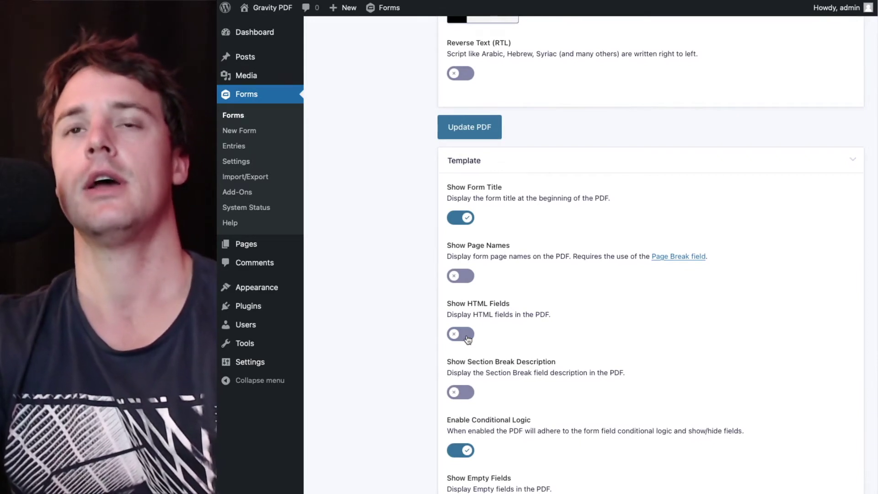
pyautogui.click(468, 339)
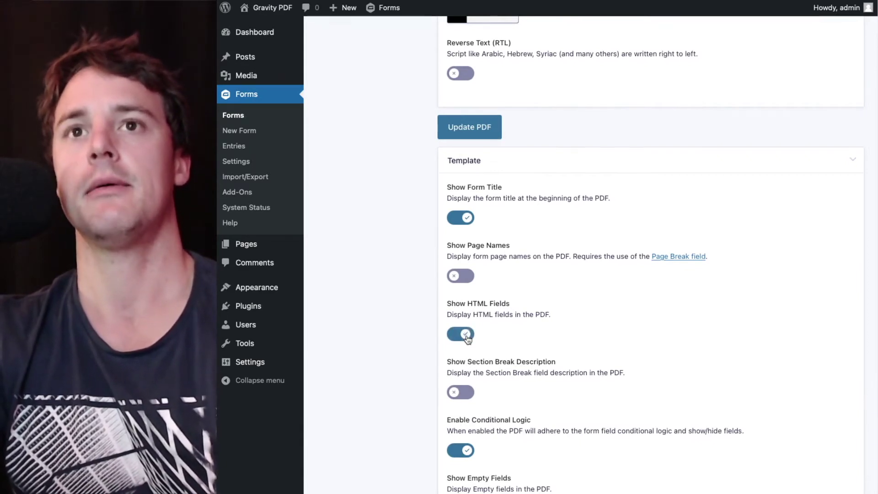
pyautogui.click(493, 124)
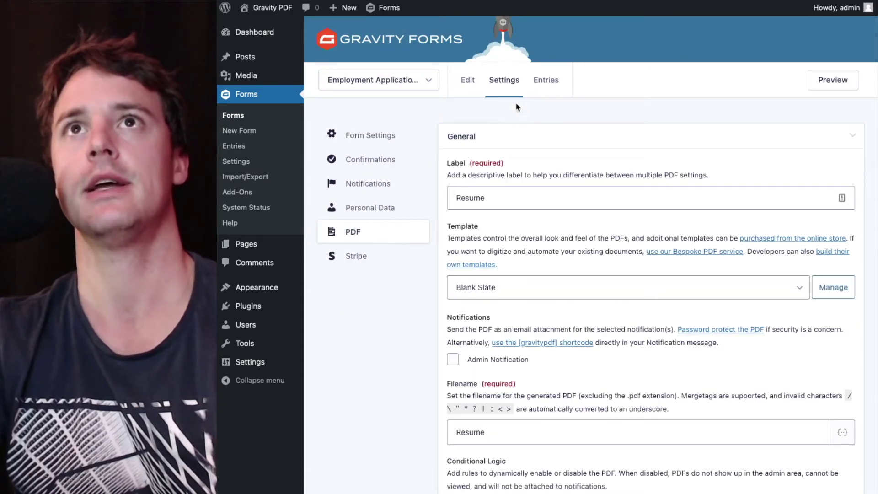
# - View the third entry's PDF from the form's Entries list
pyautogui.click(546, 81)
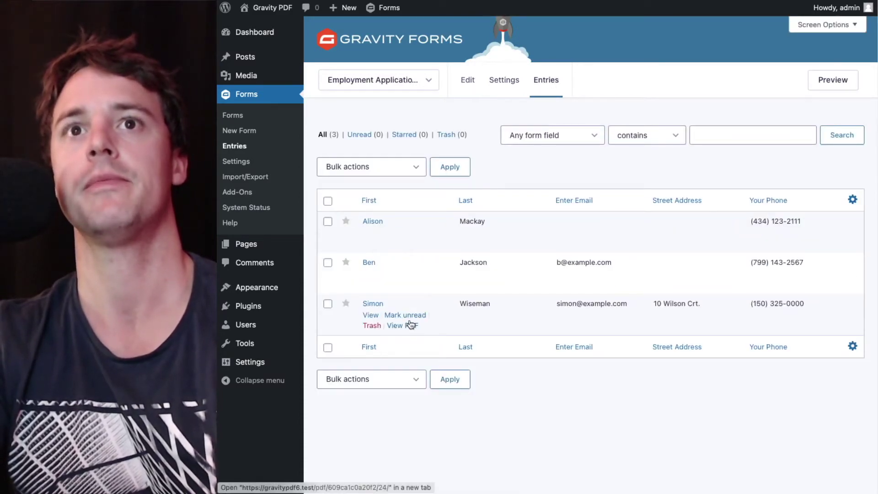
pyautogui.click(411, 326)
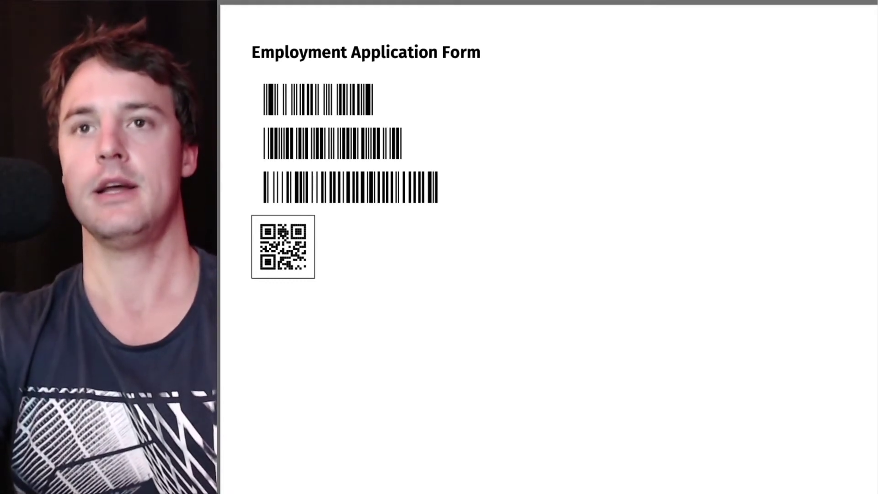
# - Delete the three linear barcode paragraphs from the Barcodes field, keeping only the QR code
pyautogui.hotkey('ctrl', 'w')
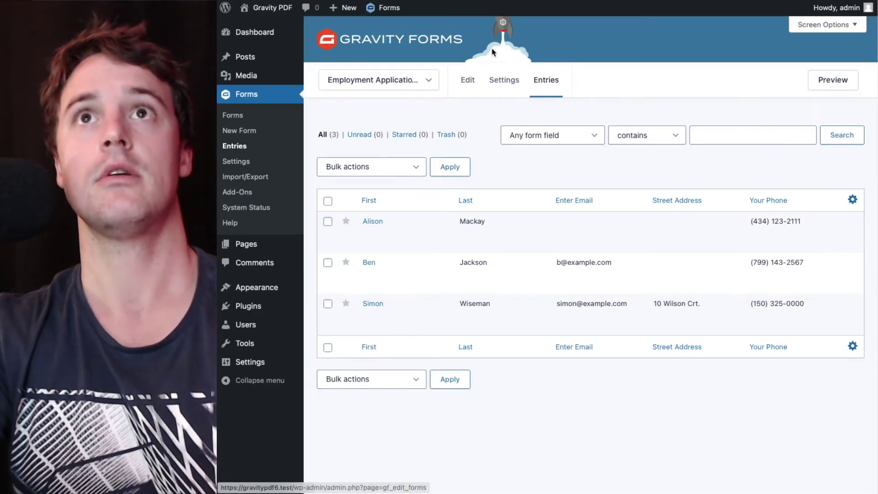
pyautogui.click(468, 78)
pyautogui.click(459, 193)
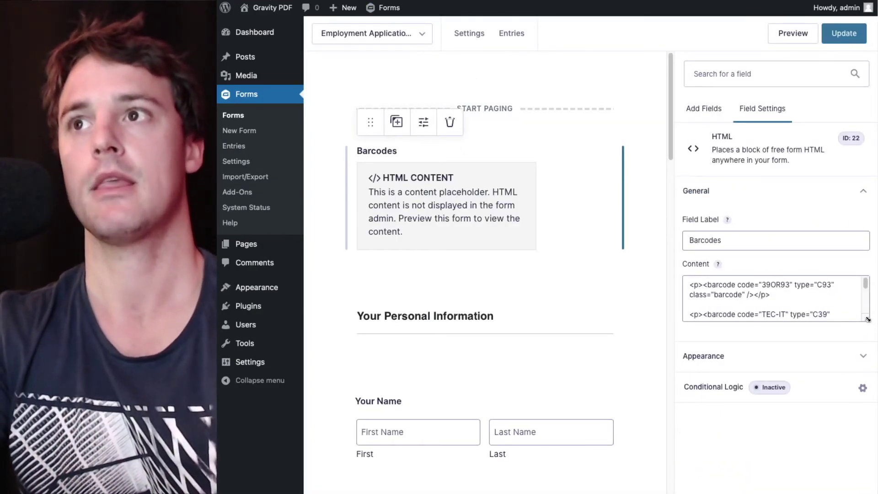
pyautogui.moveTo(867, 319); pyautogui.dragTo(854, 423)
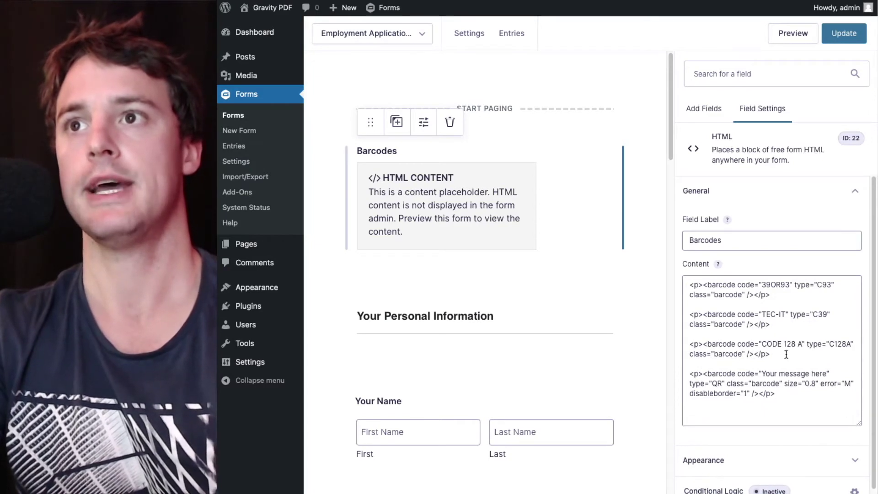
pyautogui.moveTo(786, 355); pyautogui.dragTo(644, 271)
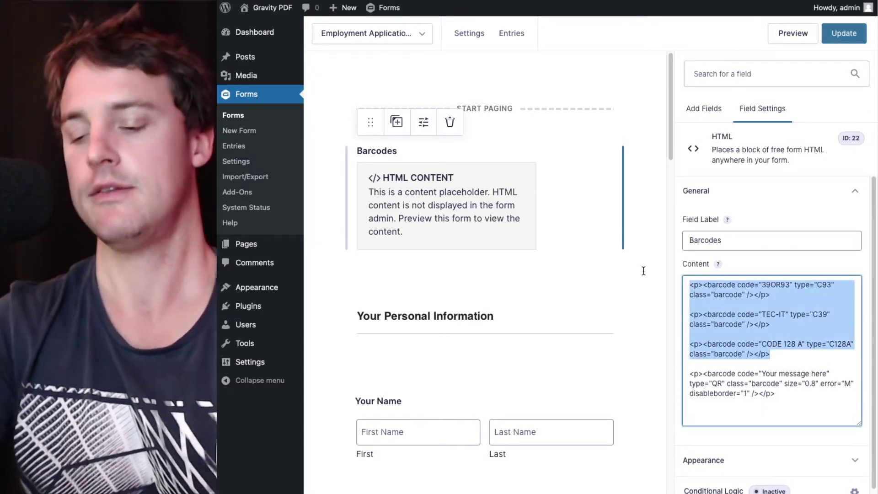
pyautogui.press('Delete')
pyautogui.press('Delete')
pyautogui.press('Delete')
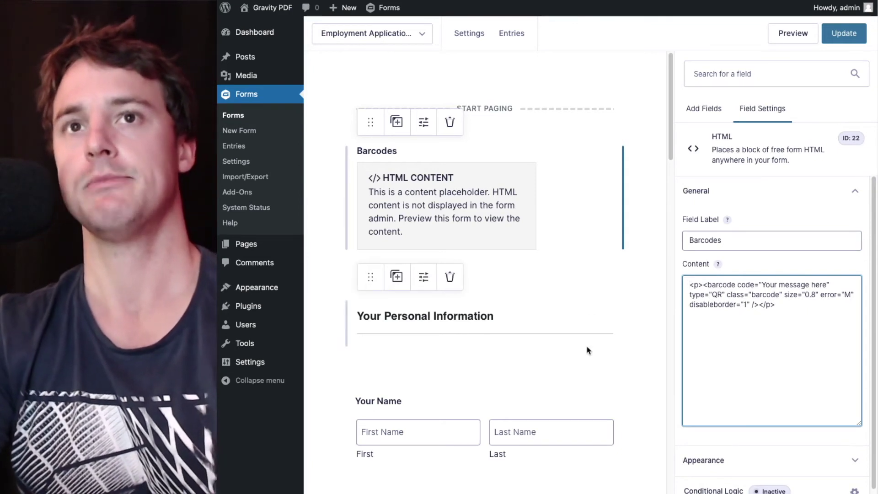
pyautogui.scroll(-5, 588, 351)
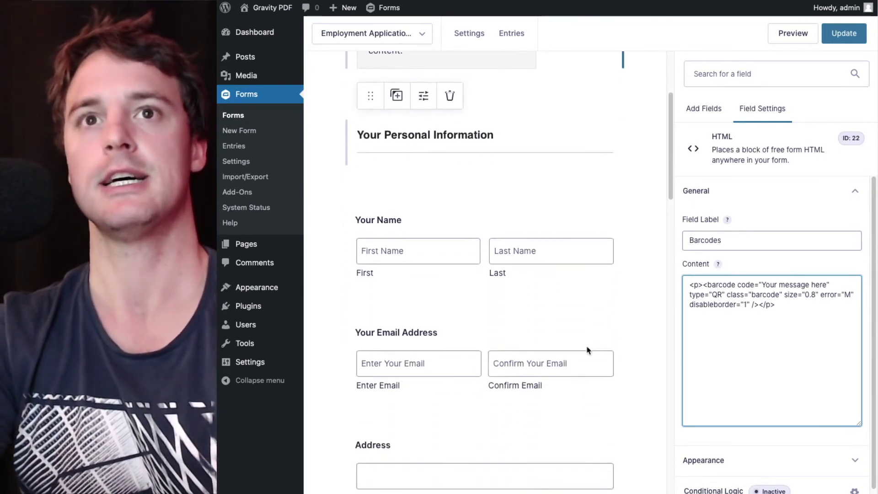
# - Select the Email field to confirm its field ID is 2
pyautogui.click(519, 306)
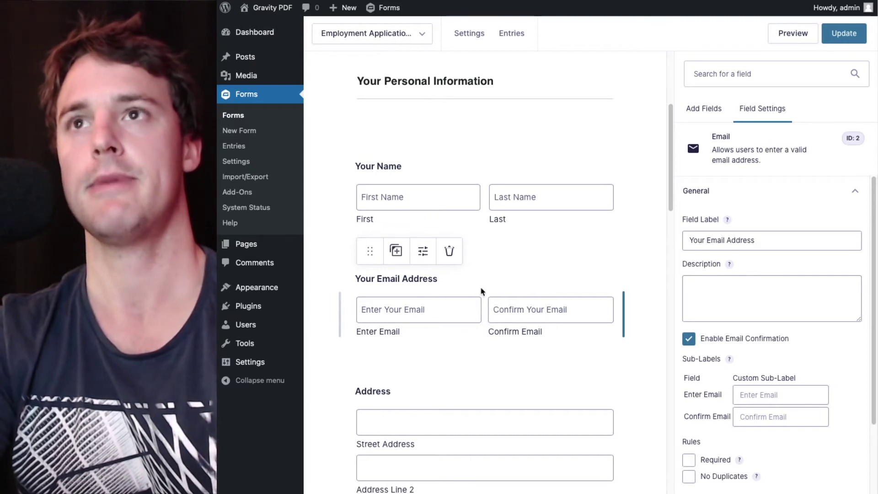
pyautogui.doubleClick(854, 138)
pyautogui.click(855, 138)
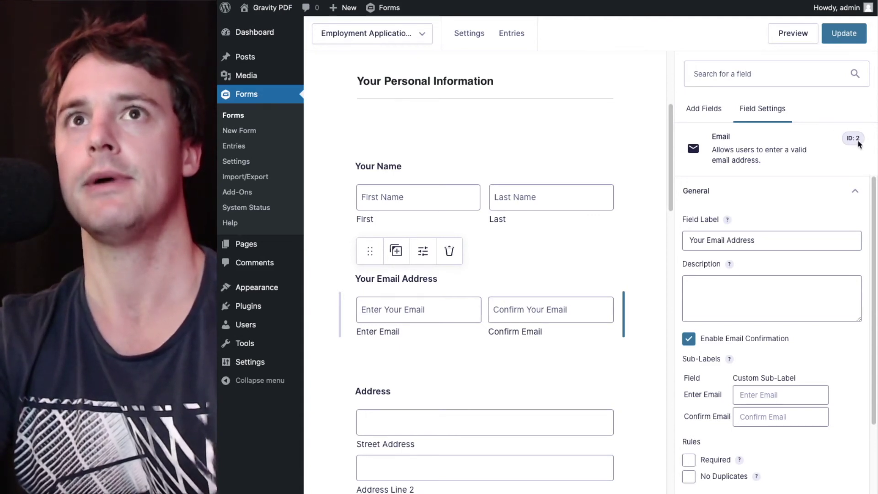
# - Replace 'Your message here' in the QR code value with {:2} and update the form
pyautogui.scroll(5, 482, 130)
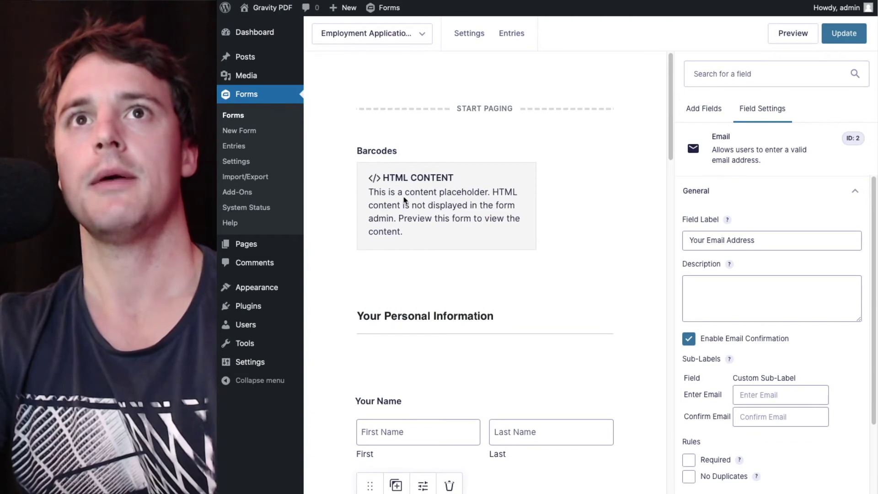
pyautogui.click(404, 201)
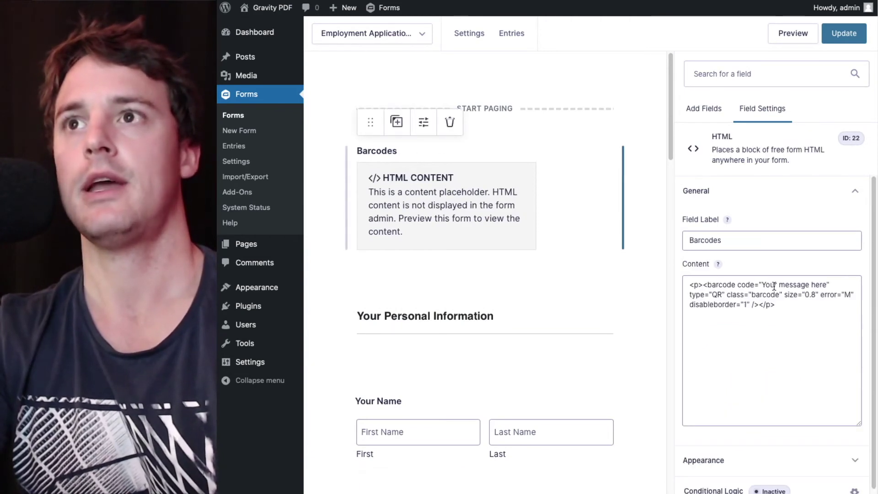
pyautogui.moveTo(761, 283); pyautogui.dragTo(819, 285)
pyautogui.press('BackSpace')
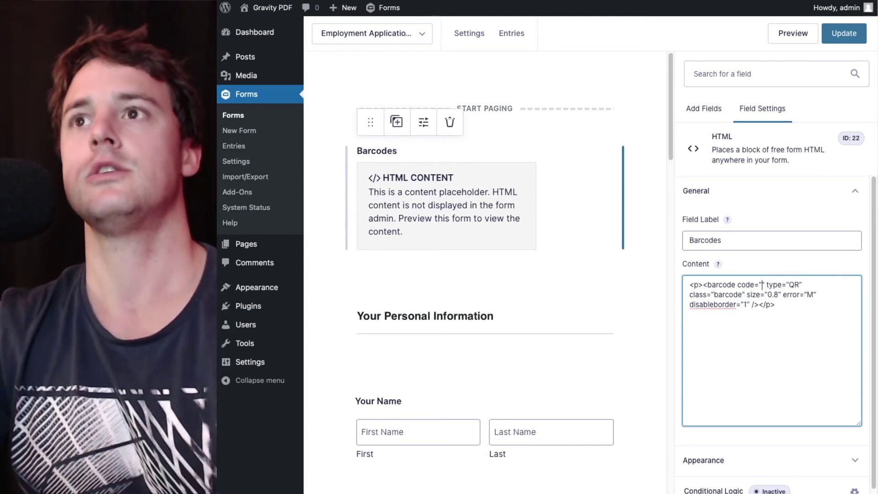
pyautogui.write('{:2}')
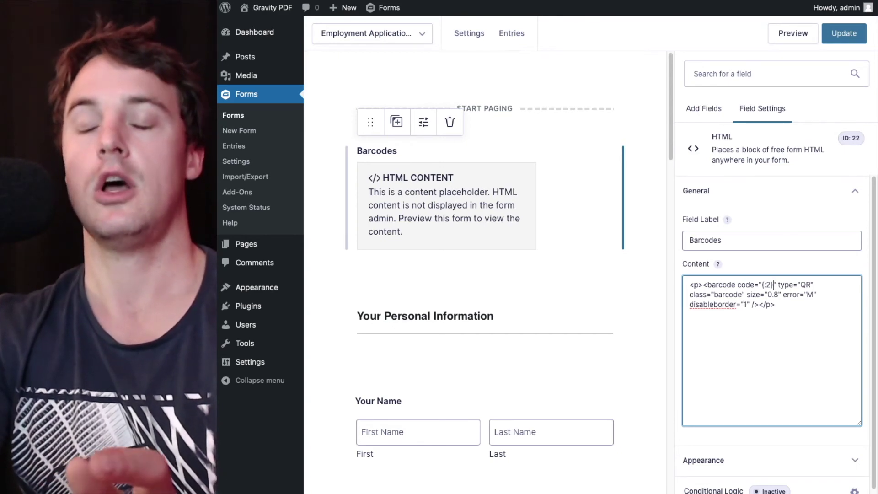
pyautogui.click(843, 34)
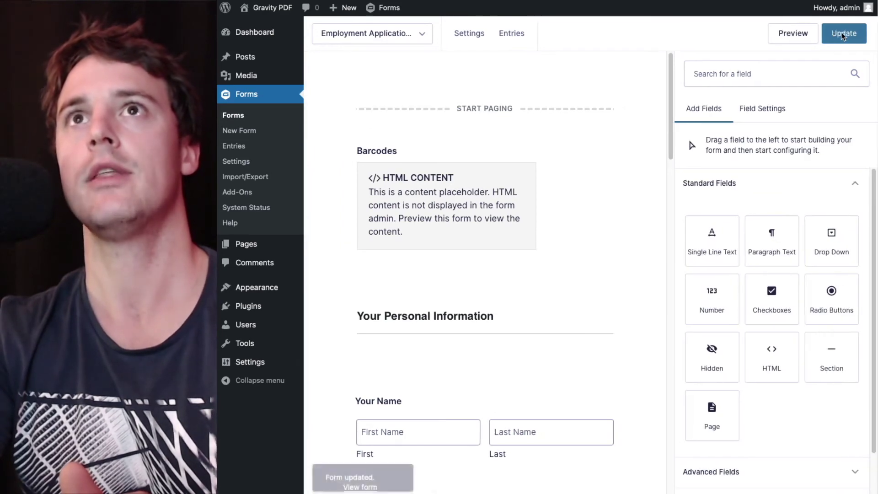